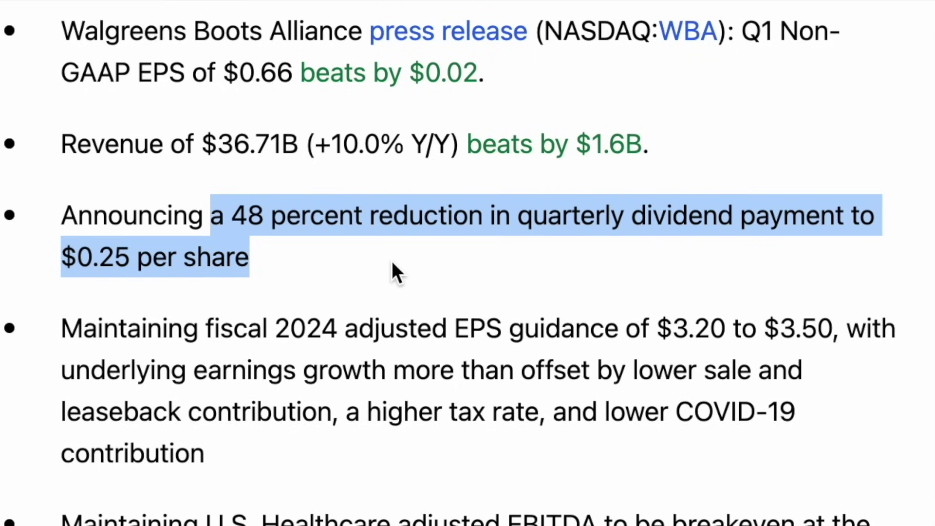
# Highlight the $0.25 per share dividend cut in the article, then go to WBA's stock summary page.
pyautogui.click(318, 254)
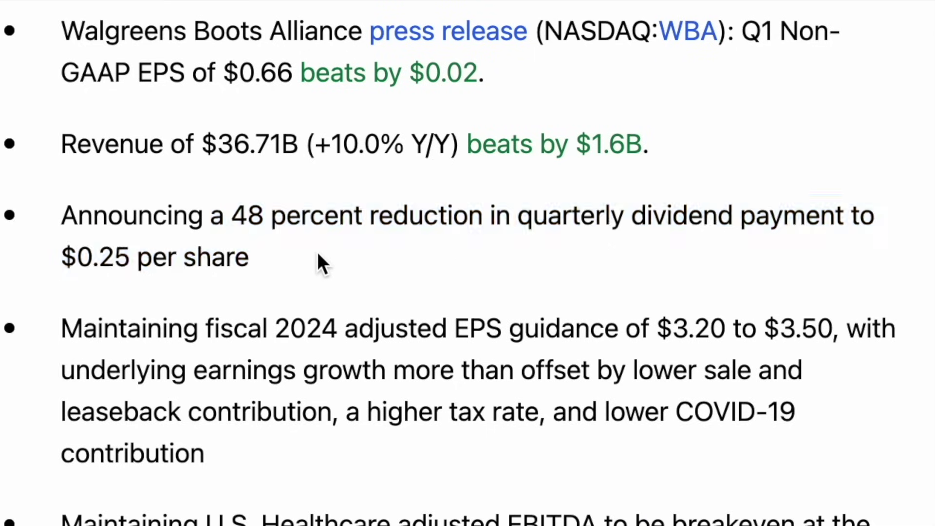
pyautogui.moveTo(59, 261); pyautogui.dragTo(266, 258)
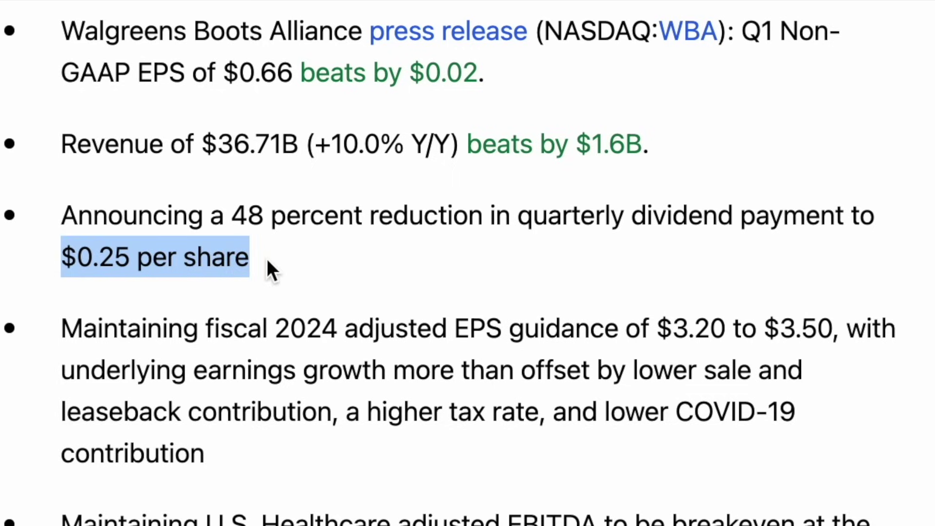
pyautogui.click(305, 262)
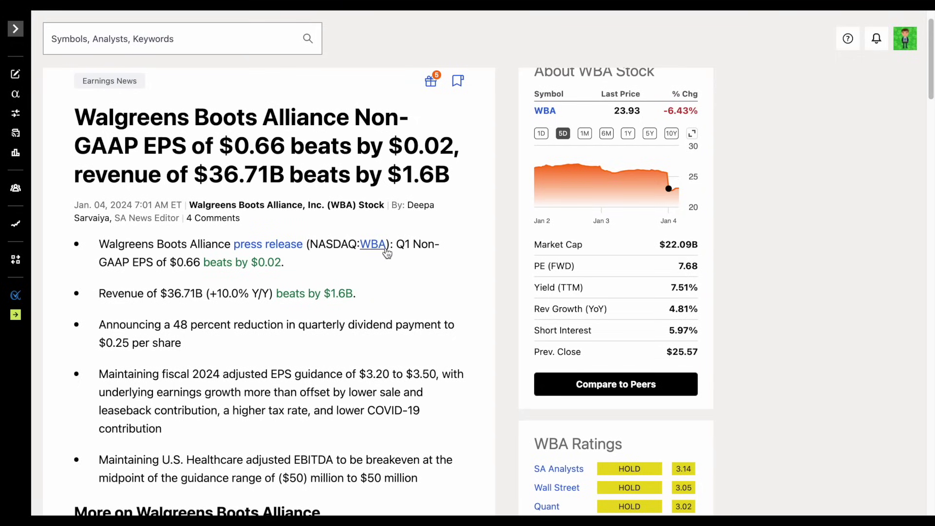
pyautogui.moveTo(688, 31)
pyautogui.click(485, 138)
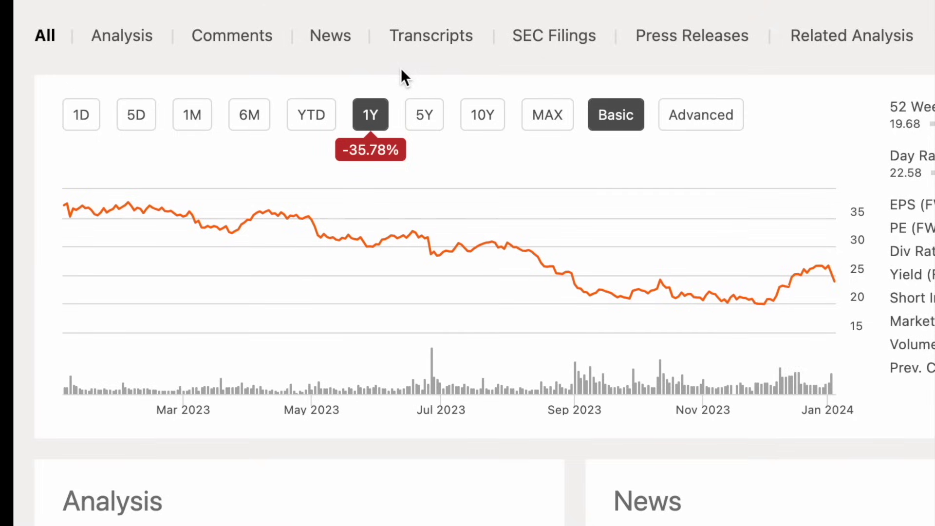
pyautogui.click(319, 116)
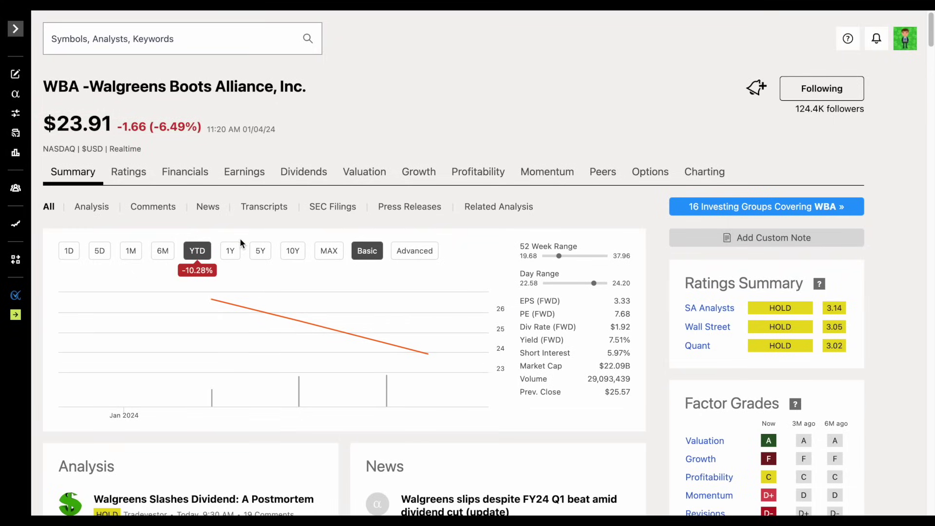
pyautogui.click(232, 250)
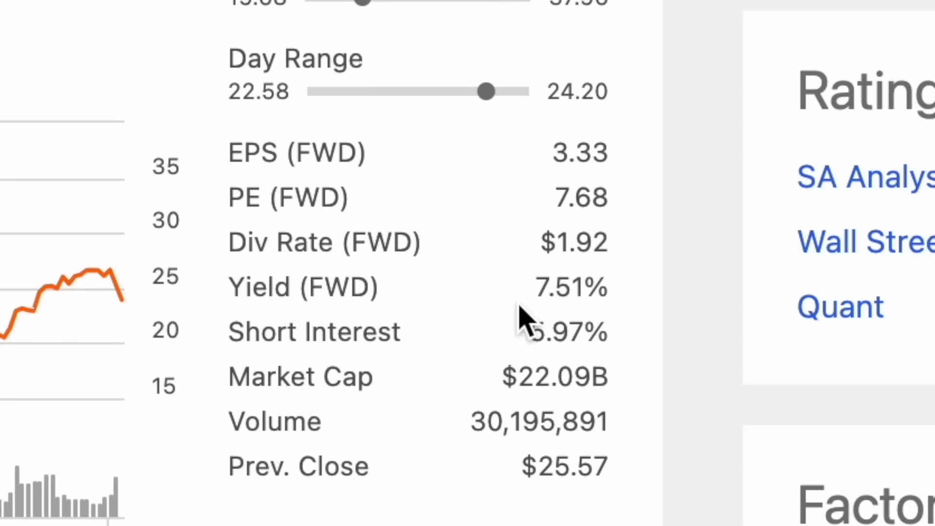
pyautogui.tripleClick(604, 368)
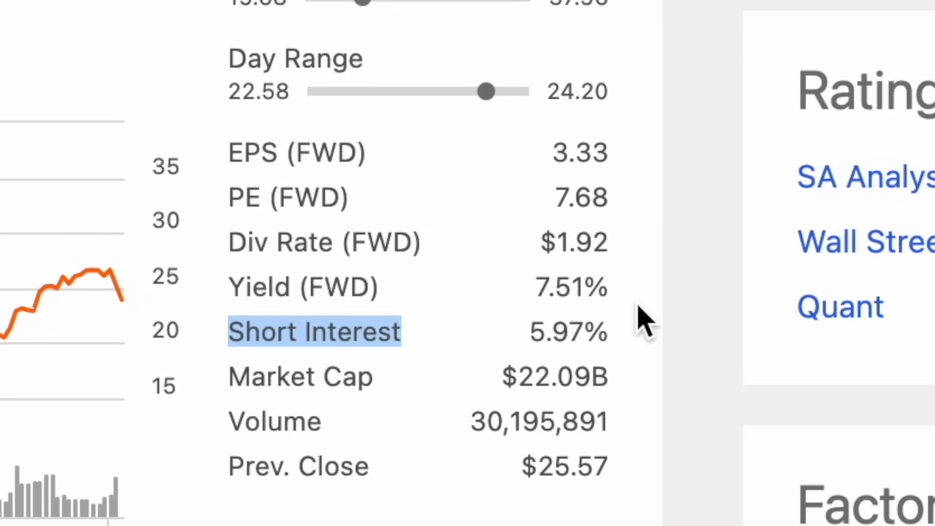
pyautogui.click(687, 278)
pyautogui.moveTo(535, 292); pyautogui.dragTo(635, 290)
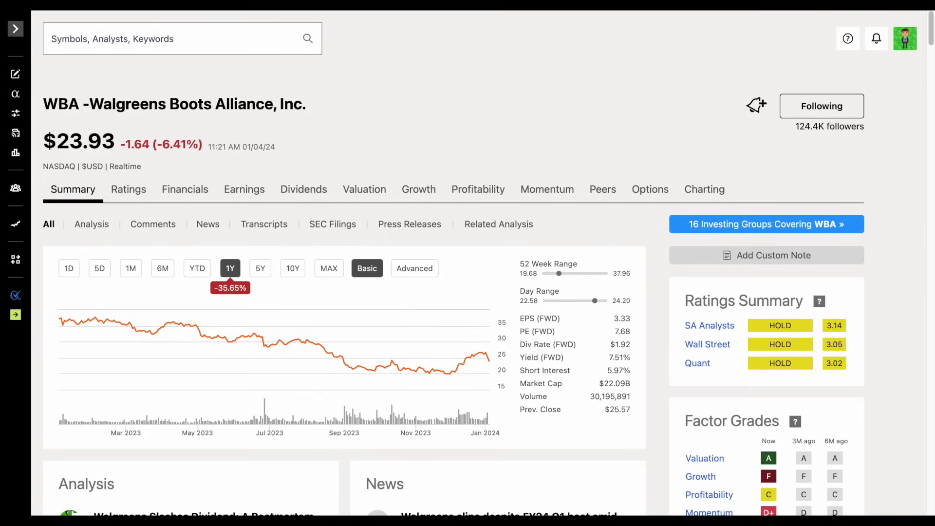
# Show WBA's 10-year dividend history on the Dividends tab.
pyautogui.click(312, 193)
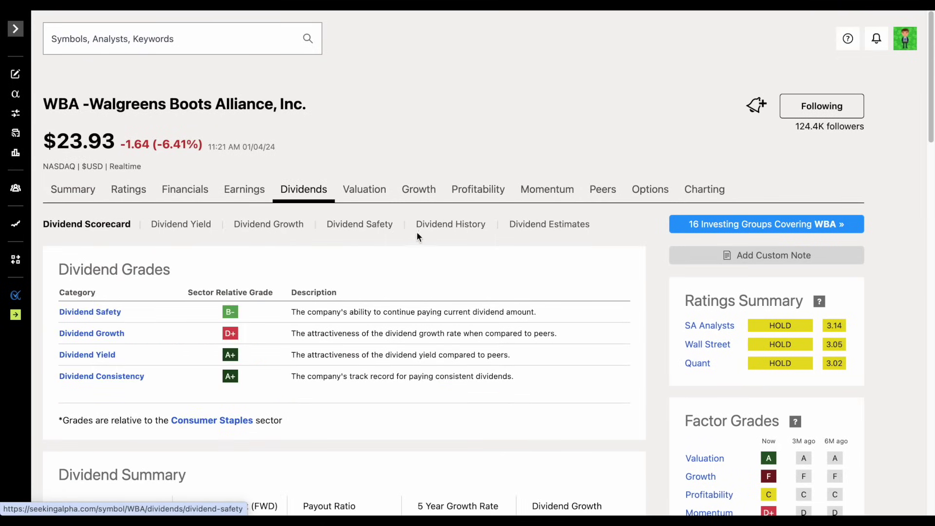
pyautogui.click(433, 227)
pyautogui.scroll(-2, 381, 288)
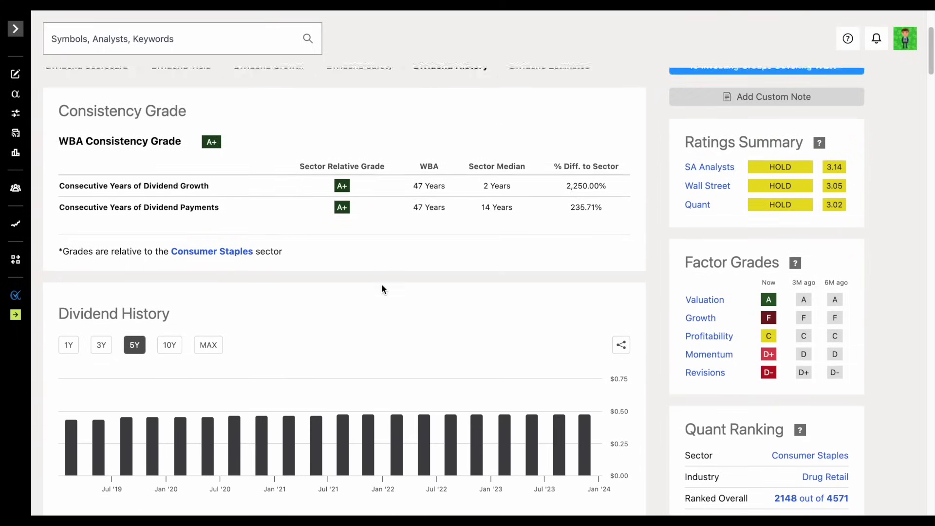
pyautogui.click(174, 275)
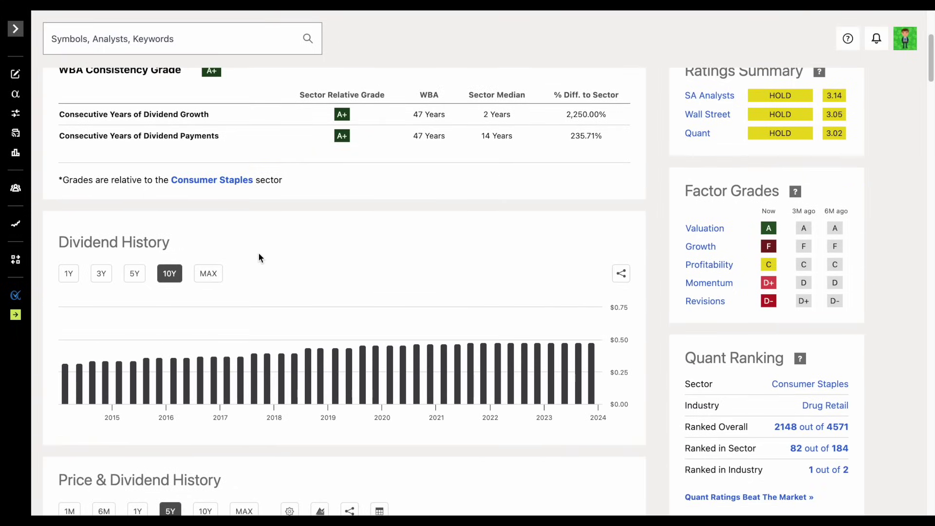
pyautogui.scroll(3, 308, 265)
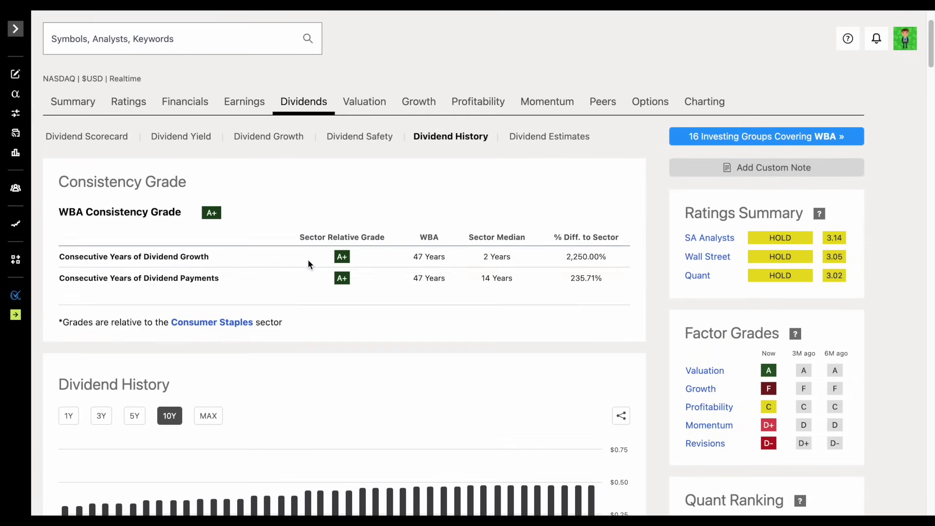
# Review the Dividend Safety grades: B- overall with a 1,176.60% cash dividend payout ratio.
pyautogui.click(361, 140)
pyautogui.scroll(-3, 364, 264)
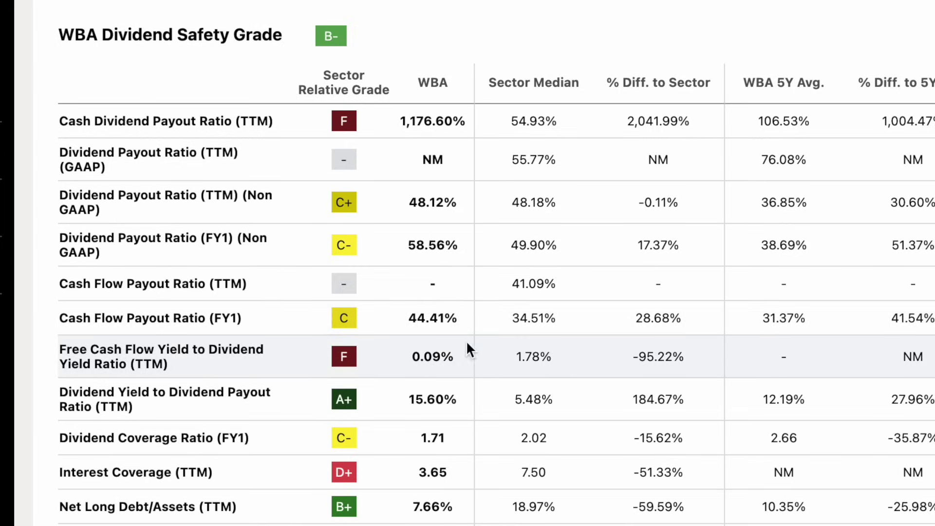
pyautogui.scroll(5, 466, 343)
pyautogui.scroll(-2, 466, 343)
pyautogui.scroll(2, 466, 344)
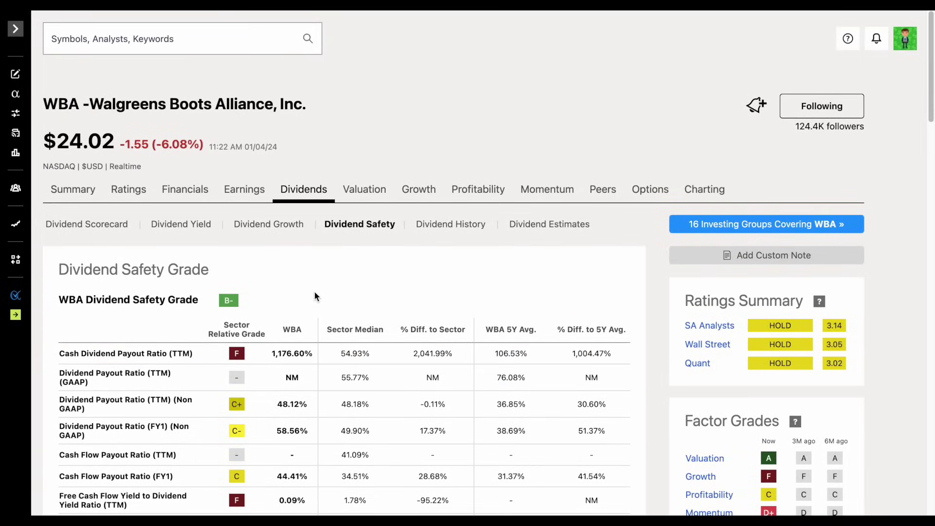
# Open WBA's annual balance sheet and mark the Cash And Equivalents (728.0) and Long-Term Debt (8,145.0) rows.
pyautogui.click(196, 192)
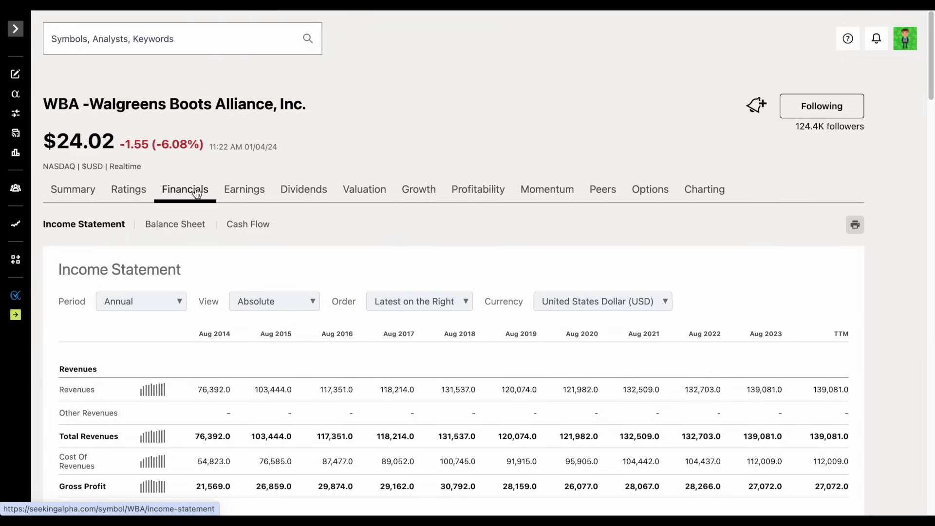
pyautogui.click(193, 228)
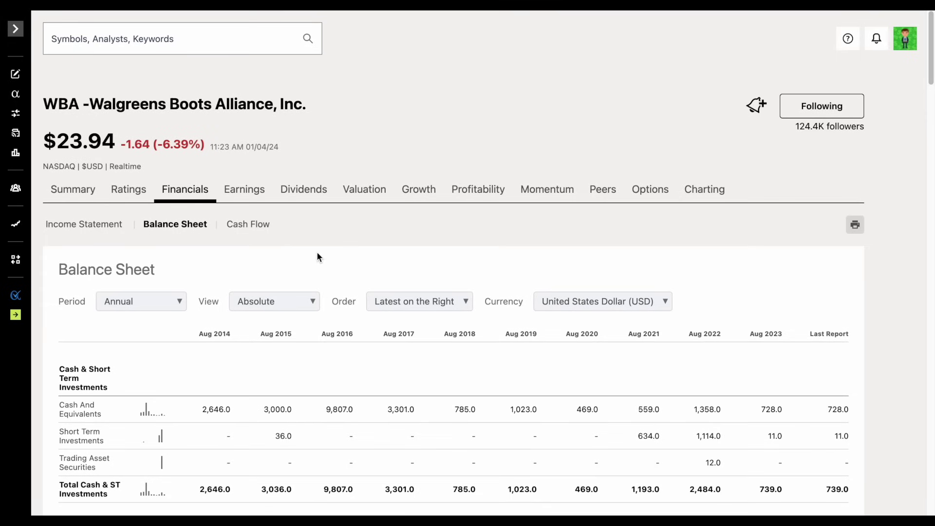
pyautogui.scroll(-5, 317, 255)
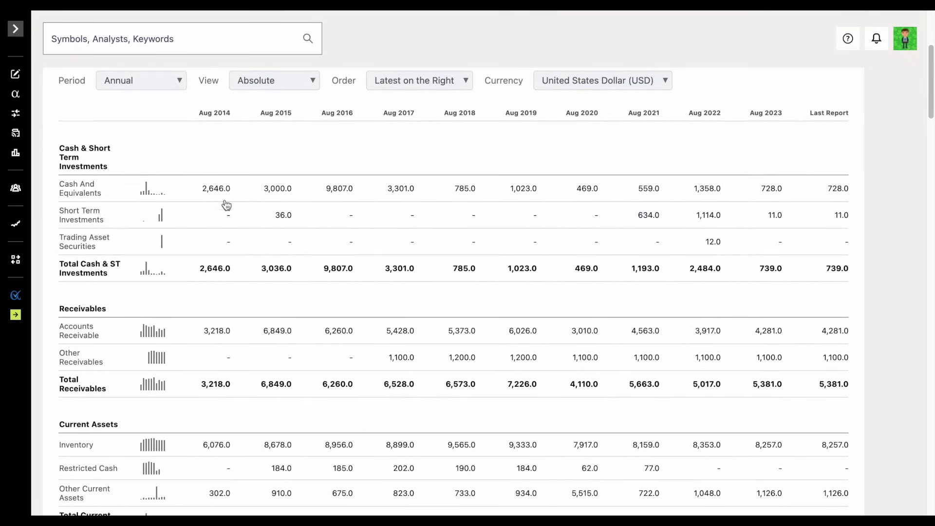
pyautogui.moveTo(148, 197)
pyautogui.click(847, 199)
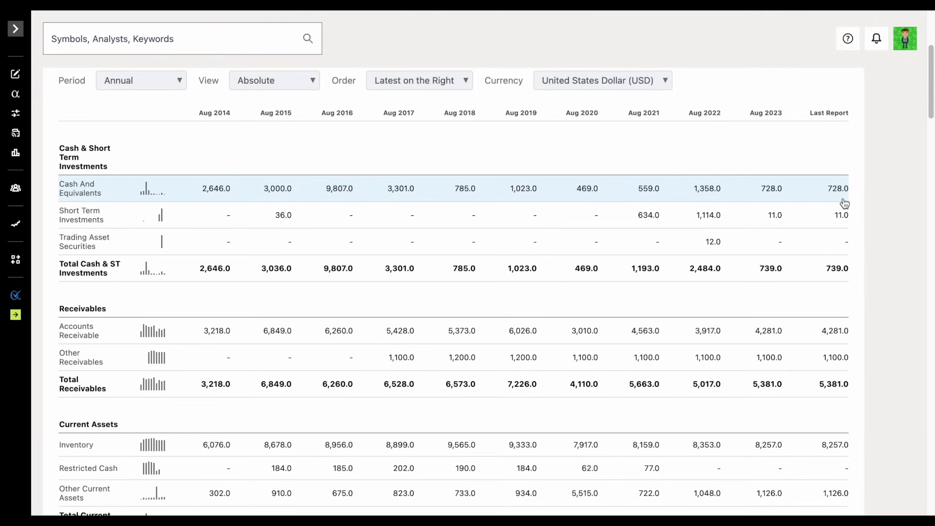
pyautogui.scroll(-15, 844, 204)
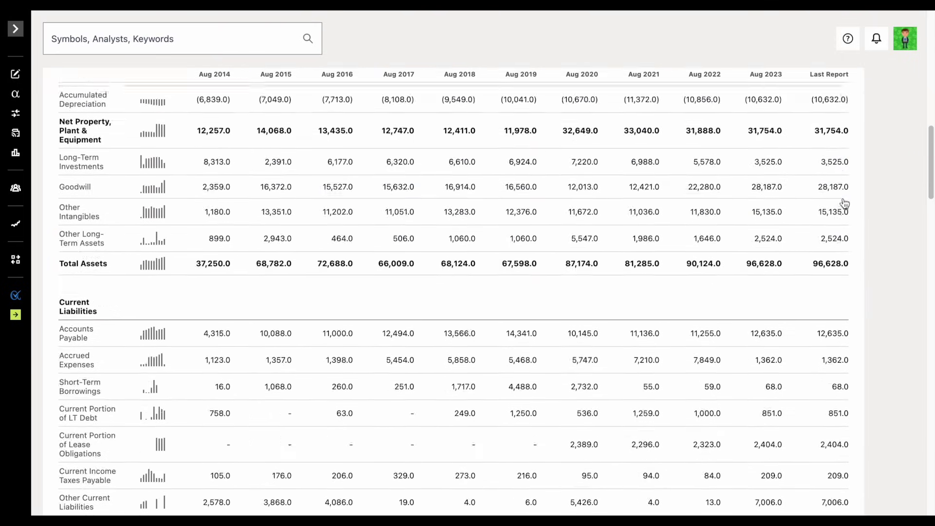
pyautogui.scroll(-5, 844, 204)
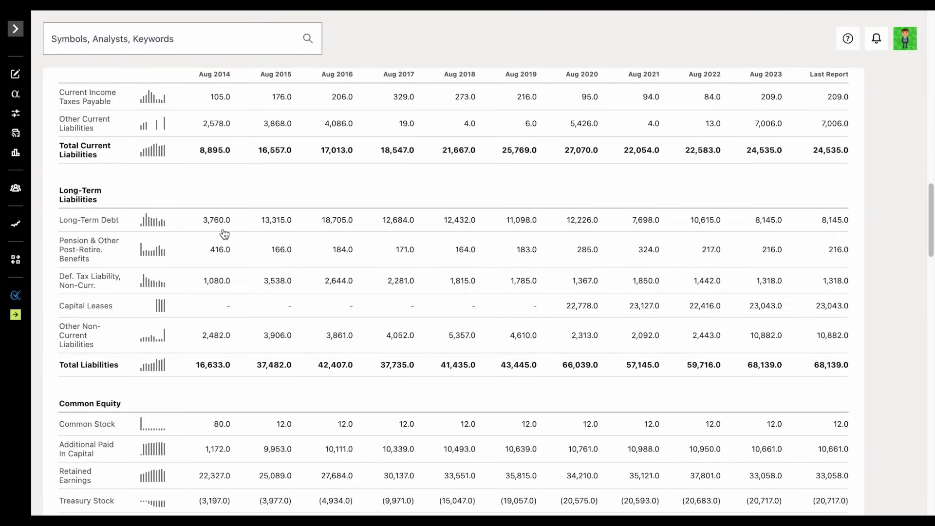
pyautogui.click(843, 230)
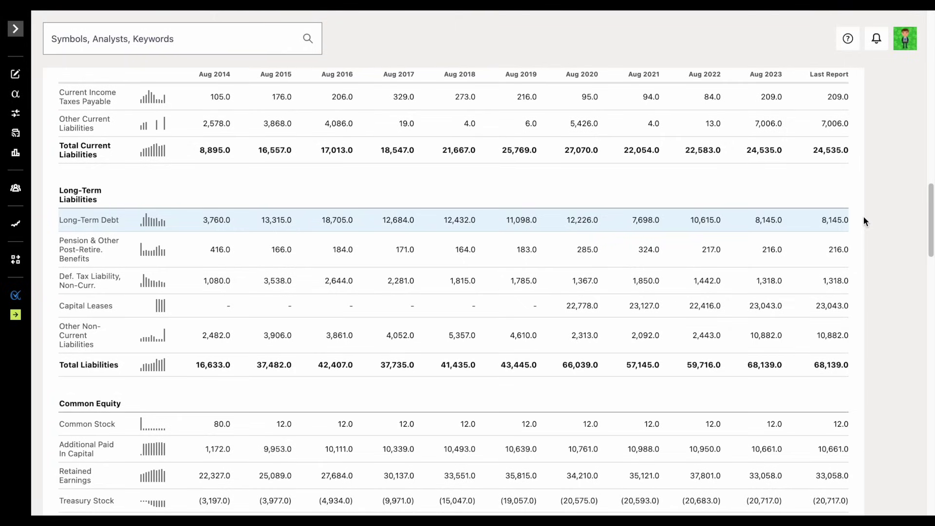
pyautogui.scroll(15, 864, 220)
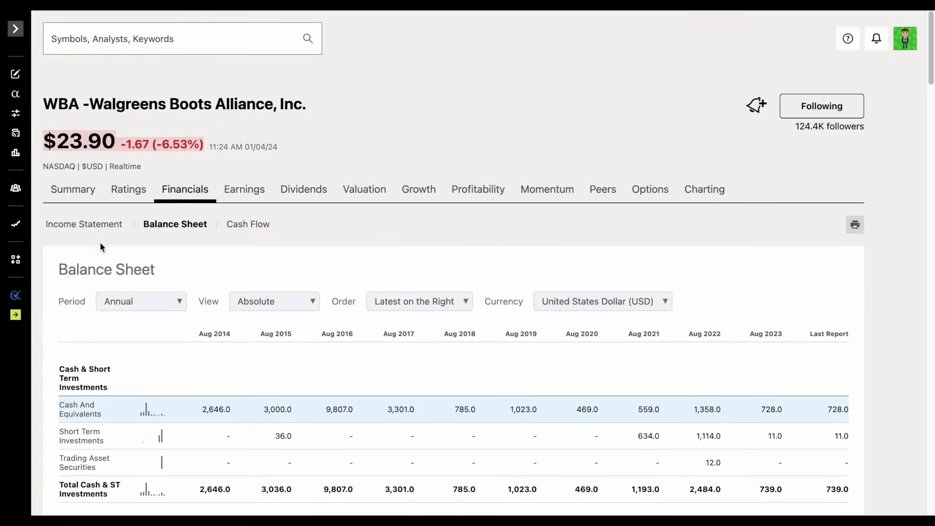
# Show WBA's annual income statement and mark the Net Income row.
pyautogui.click(82, 228)
pyautogui.scroll(-3, 288, 251)
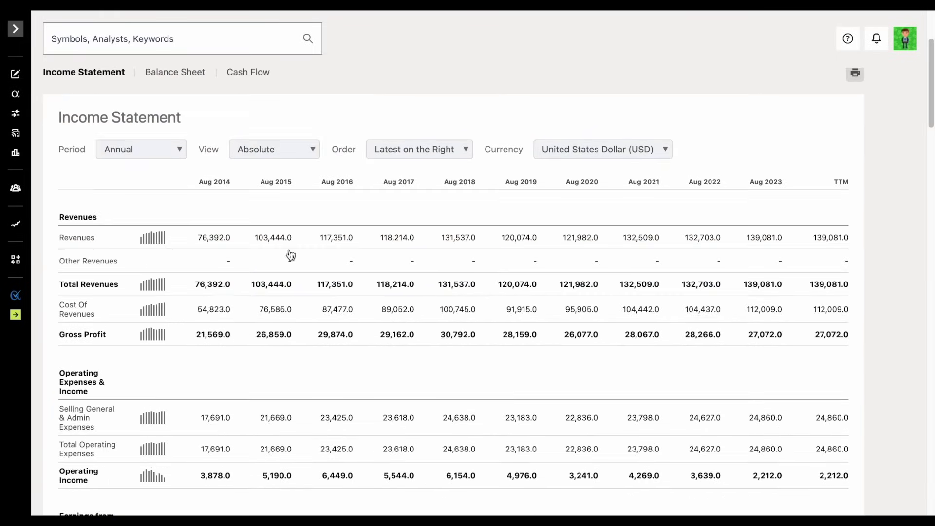
pyautogui.scroll(1, 184, 251)
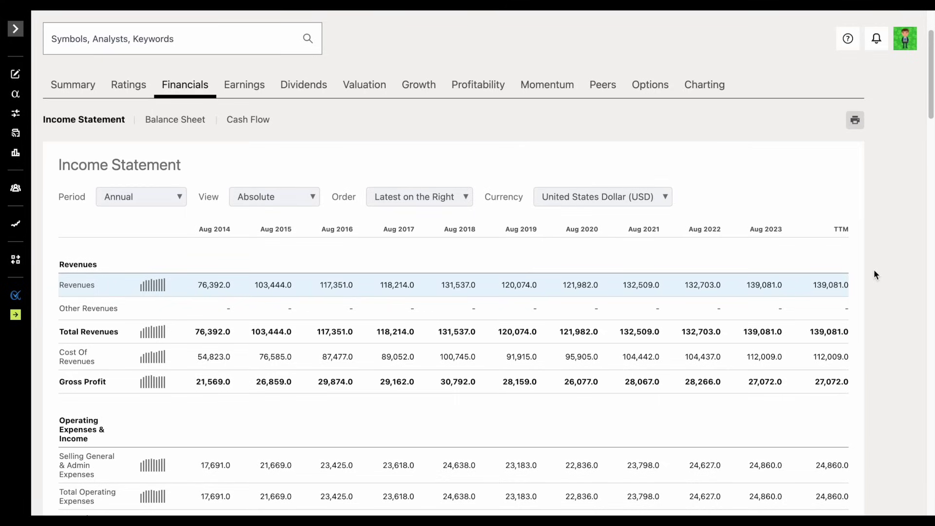
pyautogui.scroll(-10, 873, 275)
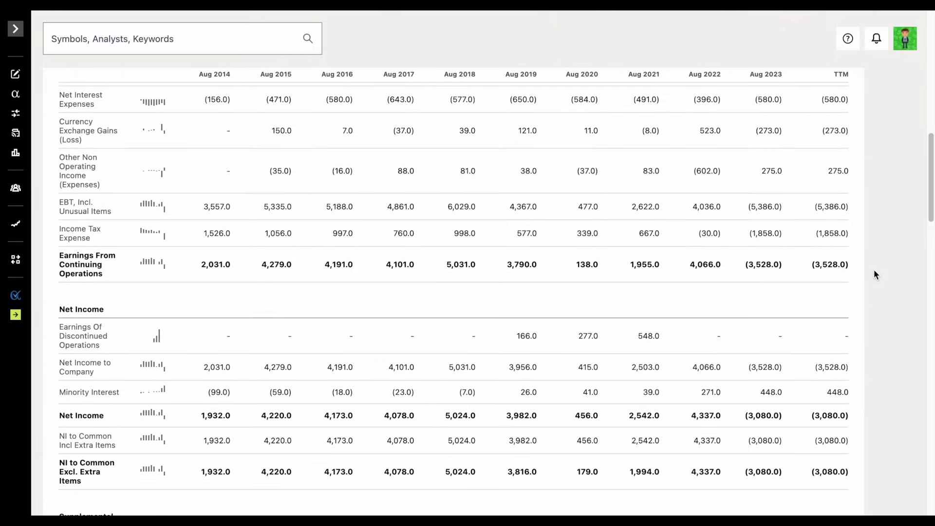
pyautogui.scroll(-3, 874, 275)
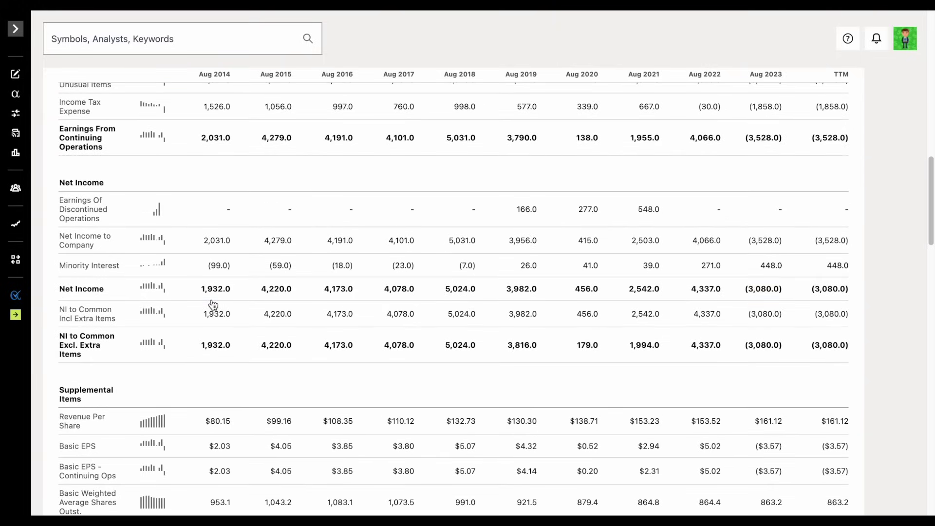
pyautogui.moveTo(158, 289)
pyautogui.click(780, 295)
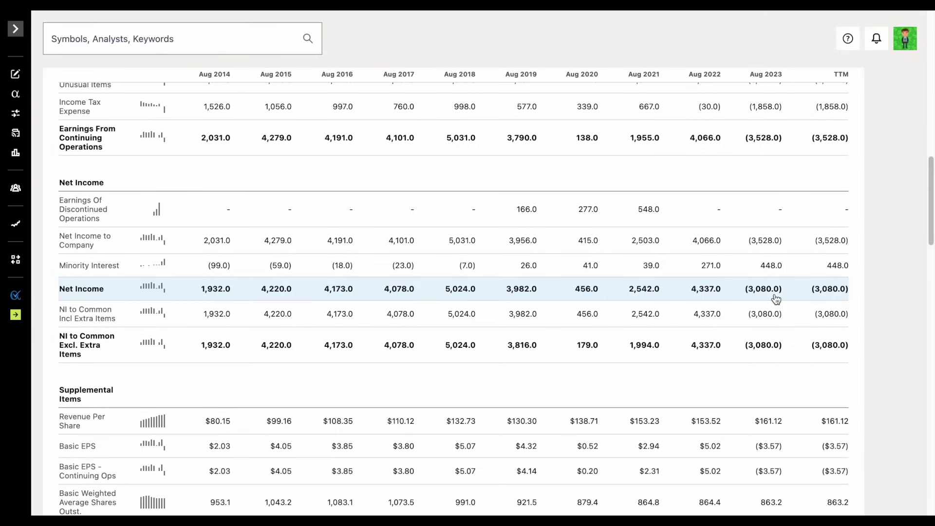
pyautogui.scroll(15, 775, 299)
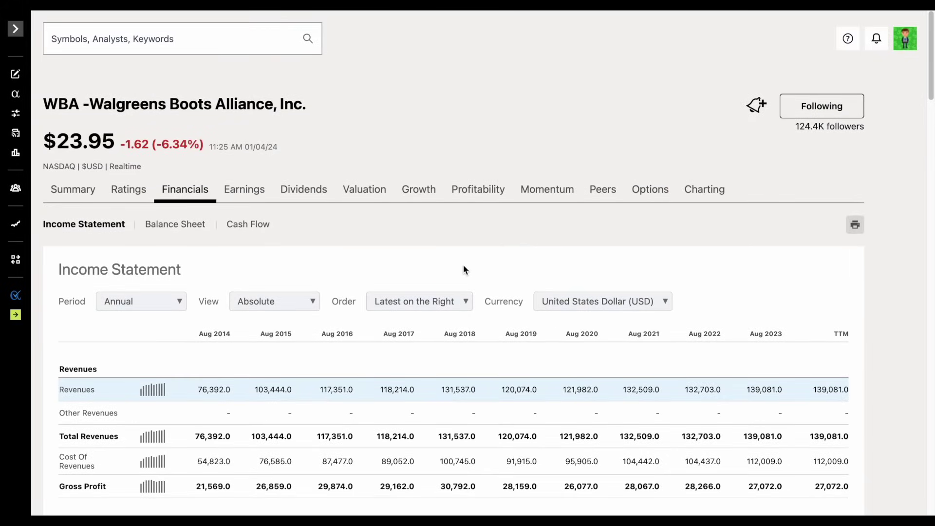
# Note WBA's $1.92 forward dividend rate on the summary page, then return to the income statement.
pyautogui.click(87, 193)
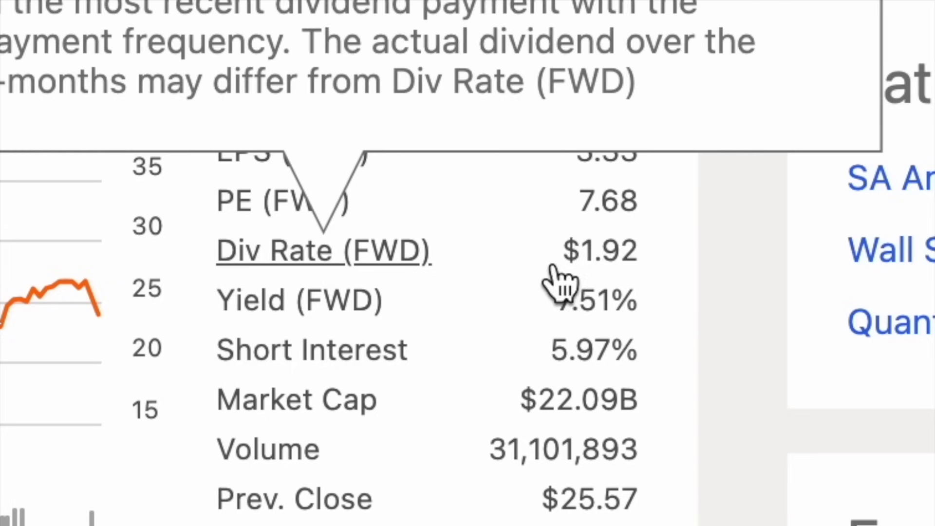
pyautogui.moveTo(605, 345); pyautogui.dragTo(638, 346)
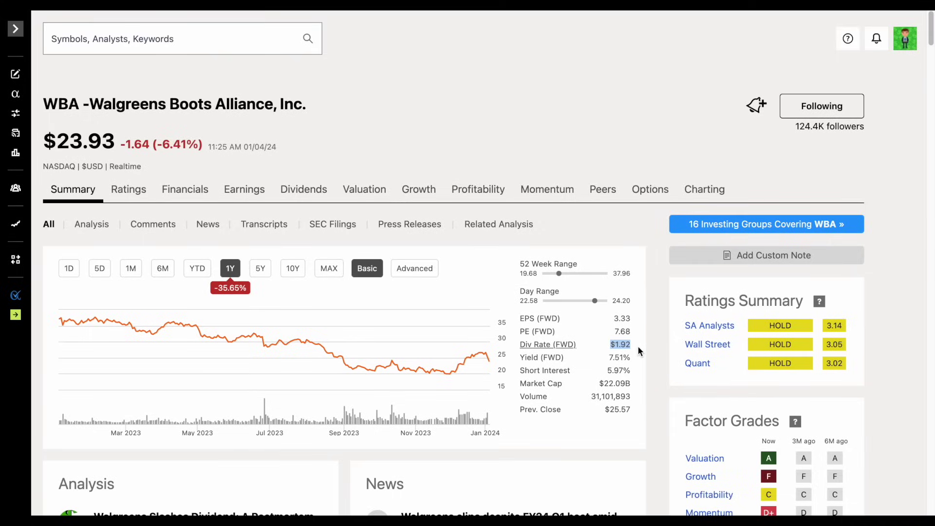
pyautogui.click(638, 346)
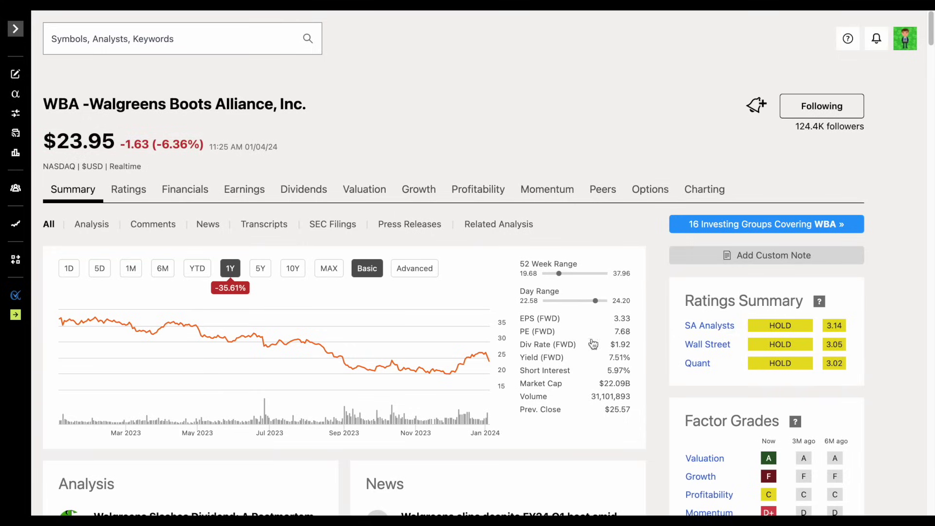
pyautogui.click(305, 194)
# Show WBA's annual cash flow statement and review the Free Cash Flow / Share figures.
pyautogui.click(204, 197)
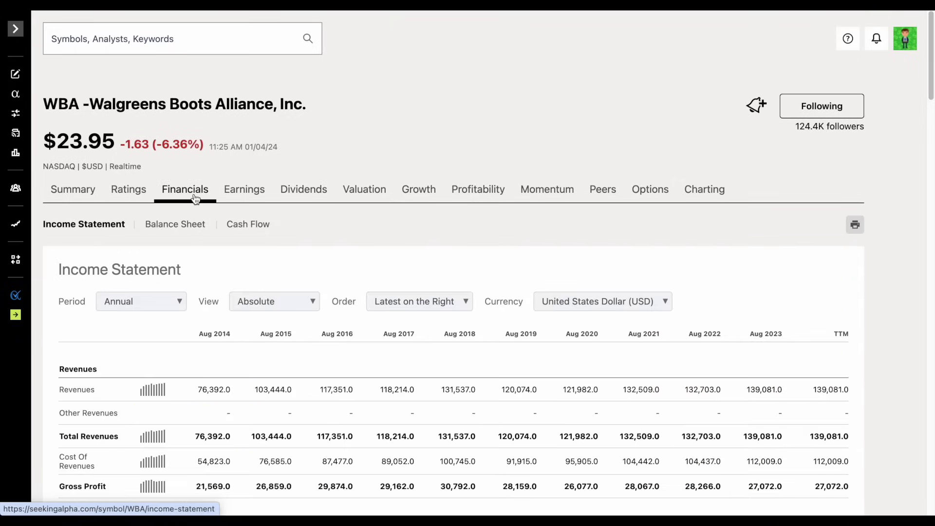
pyautogui.click(244, 224)
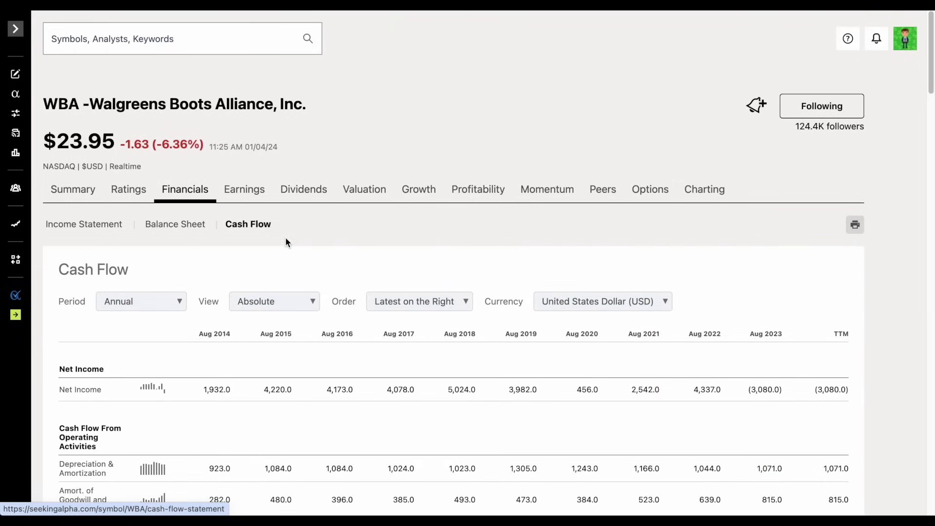
pyautogui.scroll(-20, 286, 243)
pyautogui.scroll(-1, 288, 249)
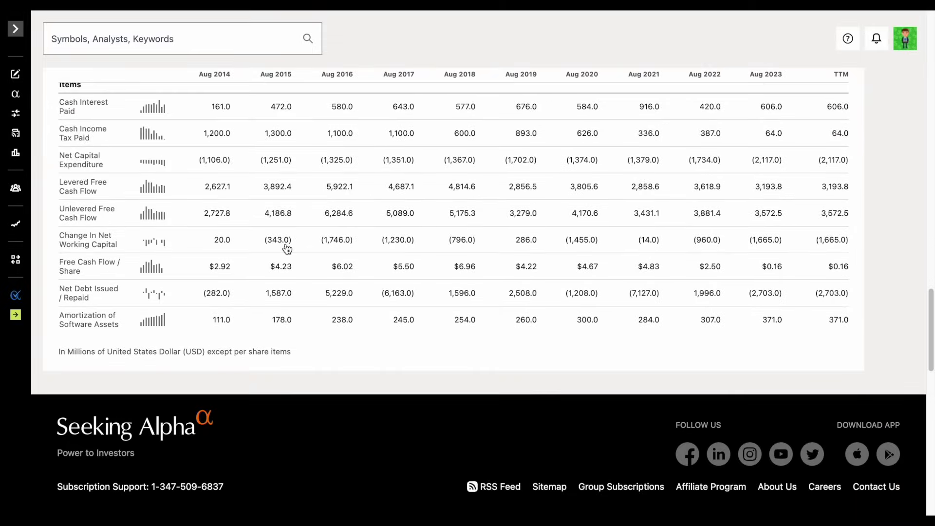
pyautogui.scroll(2, 287, 248)
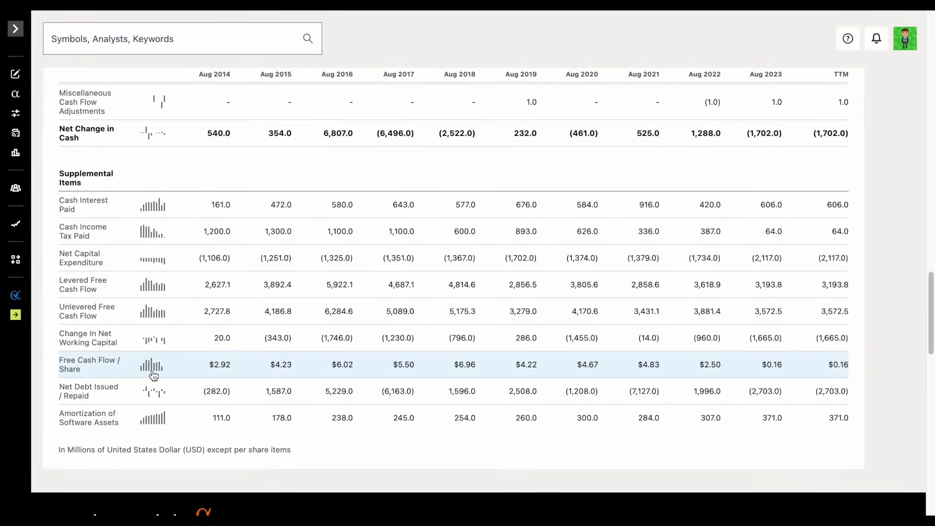
pyautogui.moveTo(154, 369)
pyautogui.scroll(20, 870, 368)
pyautogui.scroll(2, 869, 372)
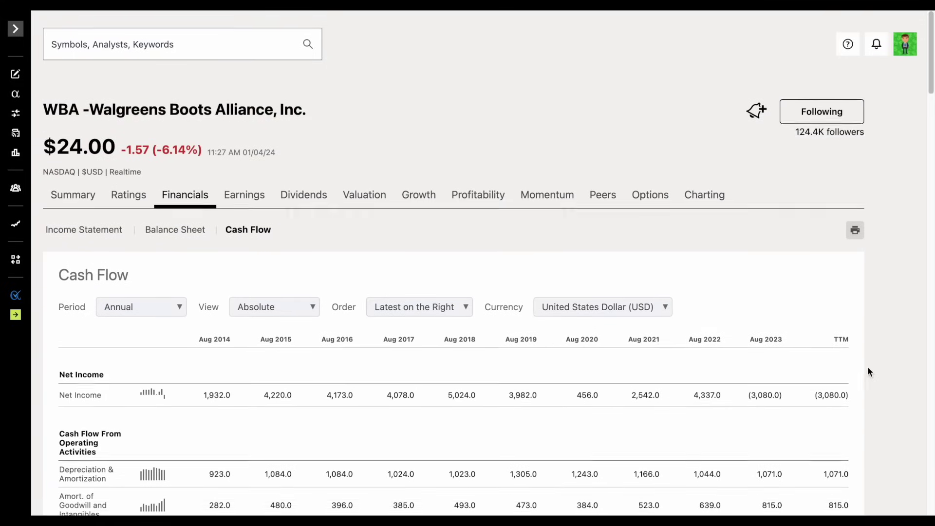
# Show WBA's Dividend Safety grade table and scroll through its payout ratios versus the sector.
pyautogui.click(296, 194)
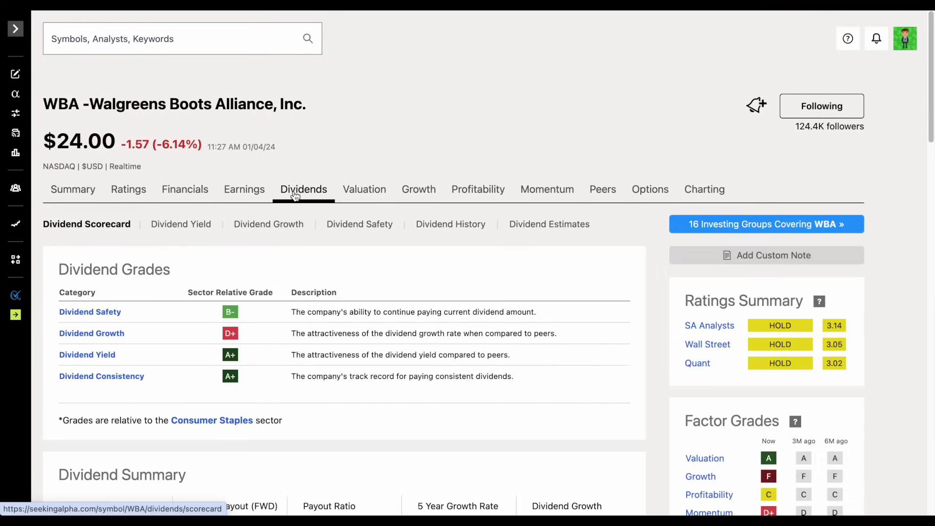
pyautogui.click(359, 225)
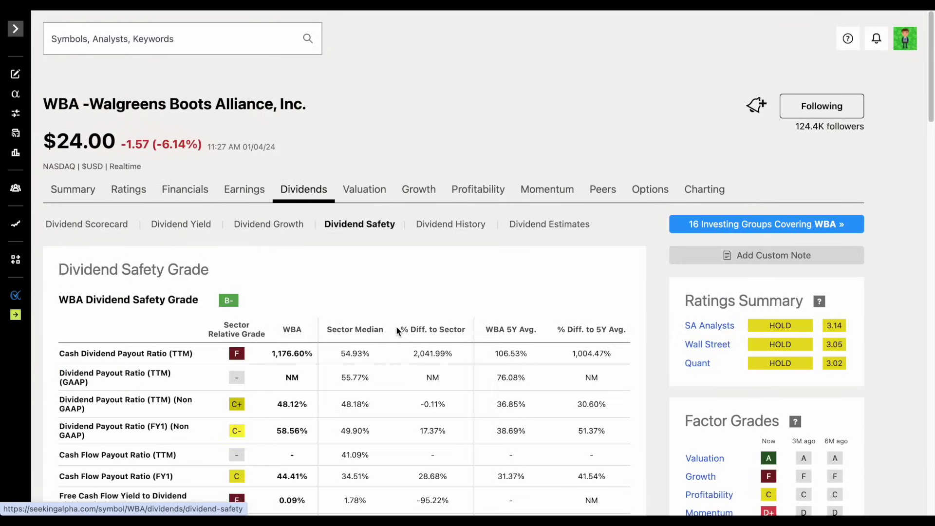
pyautogui.scroll(-3, 396, 325)
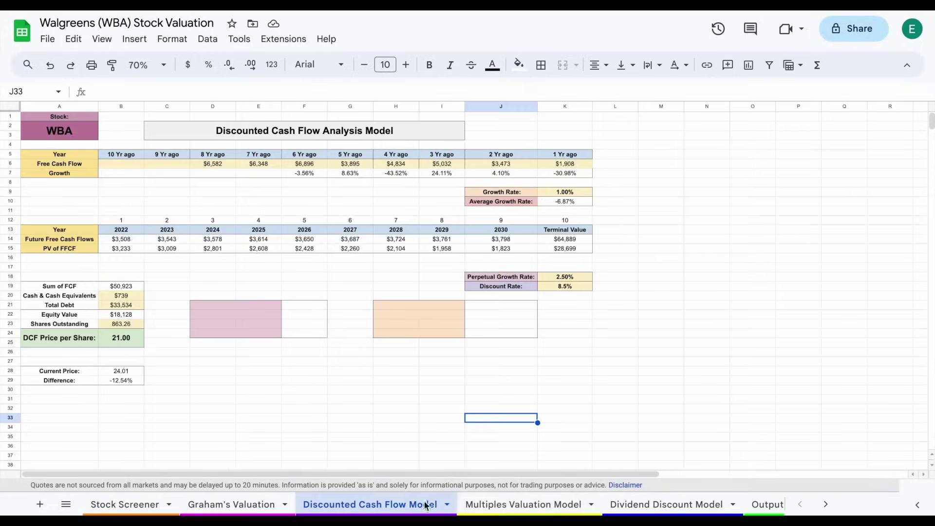
# On the Stock Screener sheet, try CVS as the ticker, then switch it back to WBA.
pyautogui.click(520, 504)
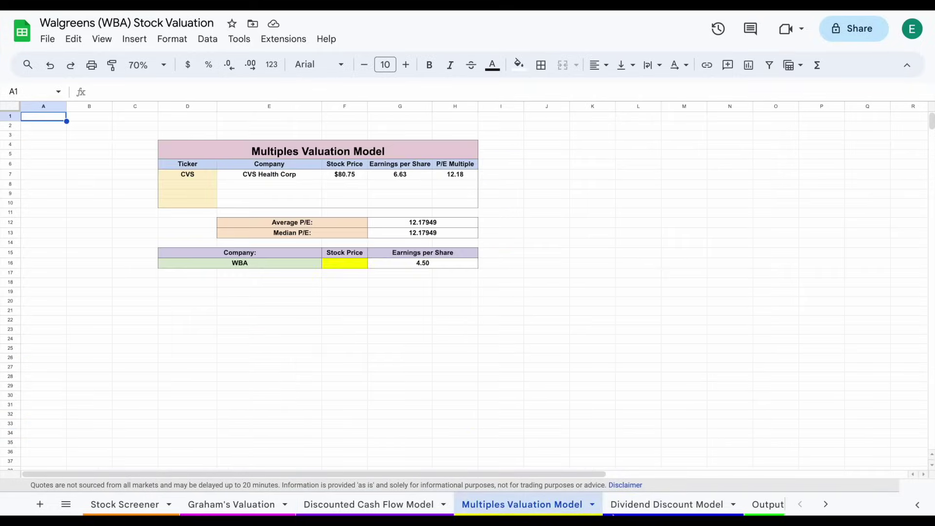
pyautogui.click(665, 504)
pyautogui.click(124, 504)
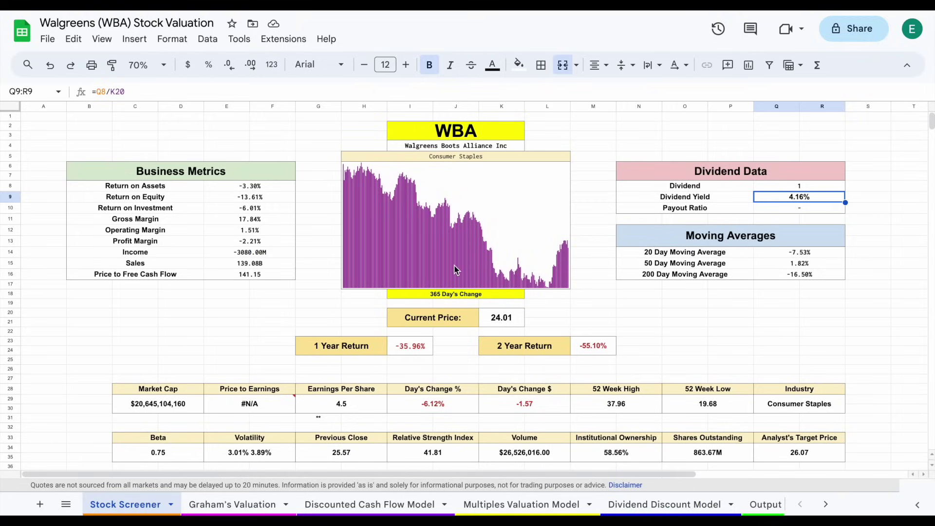
pyautogui.click(496, 132)
pyautogui.write('CVS')
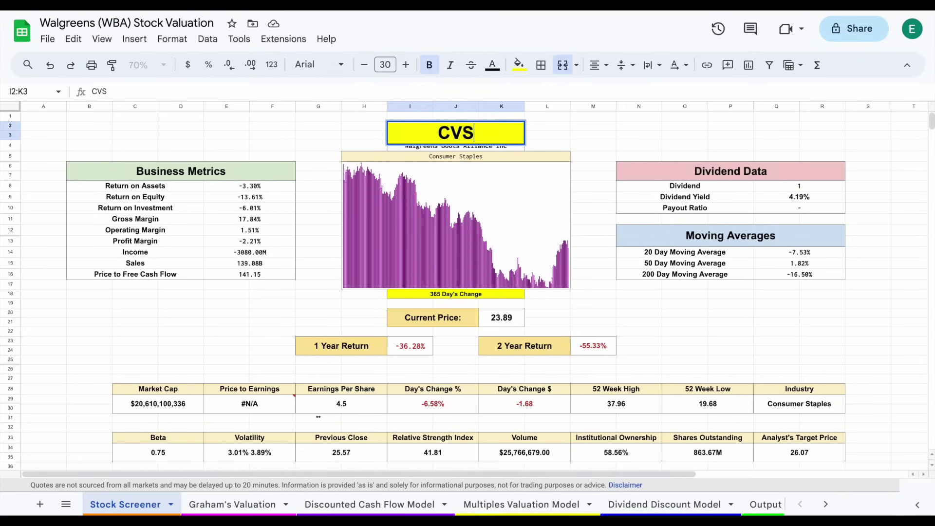
pyautogui.press('Return')
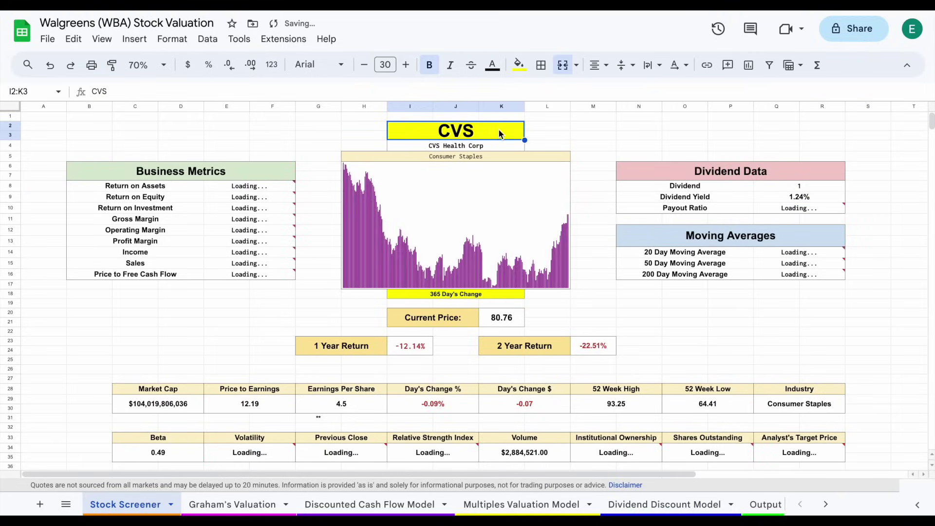
pyautogui.write('WBA')
pyautogui.press('Return')
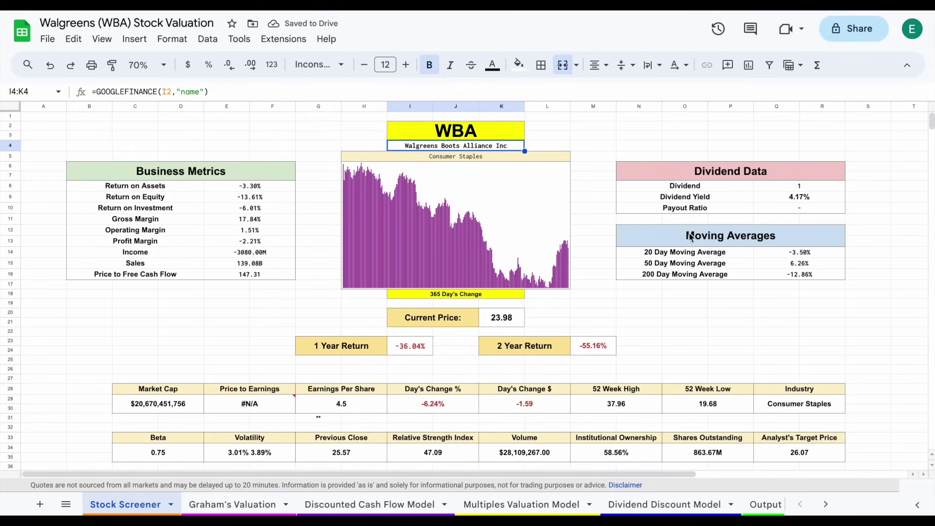
# Review the Dividend Yield, Analyst's Target Price, Institutional Ownership and Beta formulas.
pyautogui.click(746, 201)
pyautogui.click(823, 197)
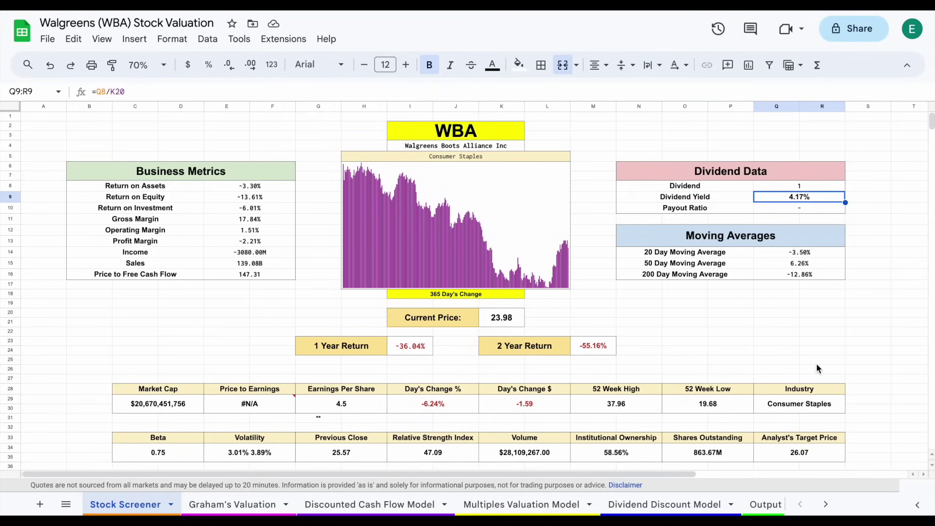
pyautogui.click(828, 451)
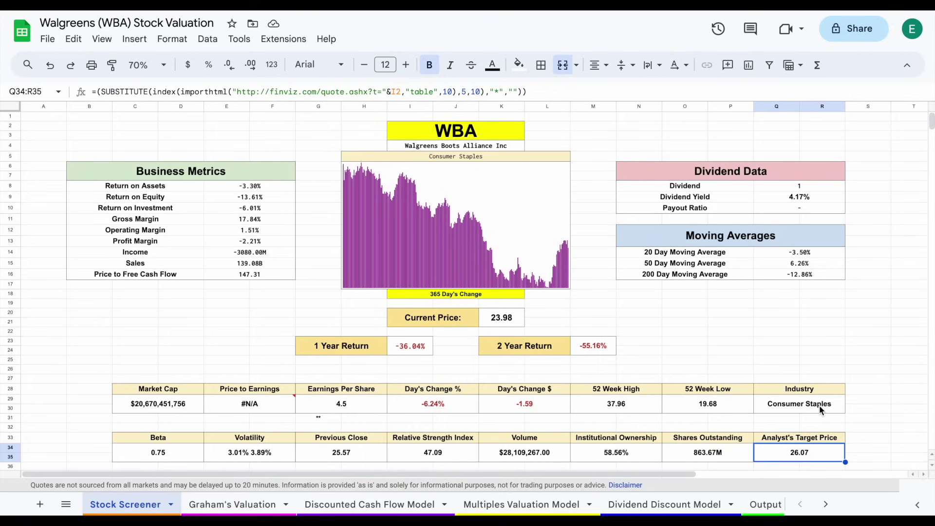
pyautogui.click(629, 445)
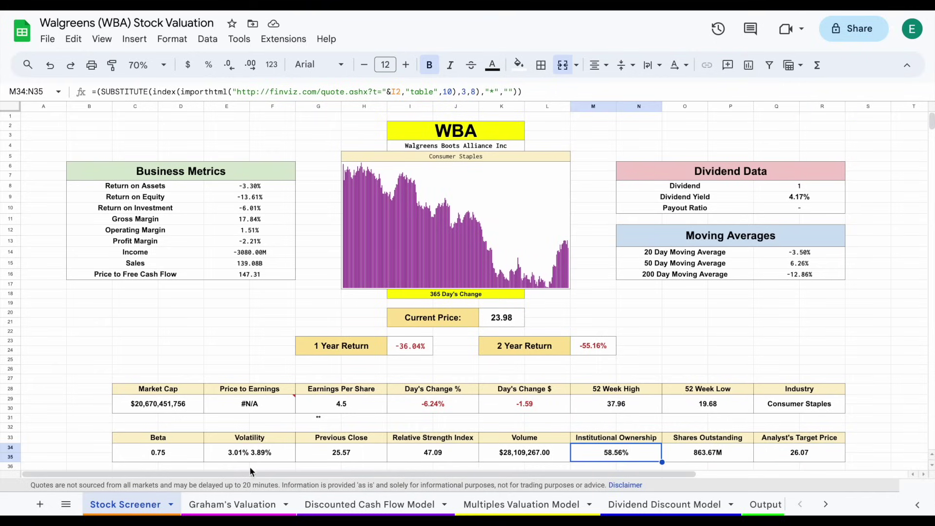
pyautogui.click(188, 458)
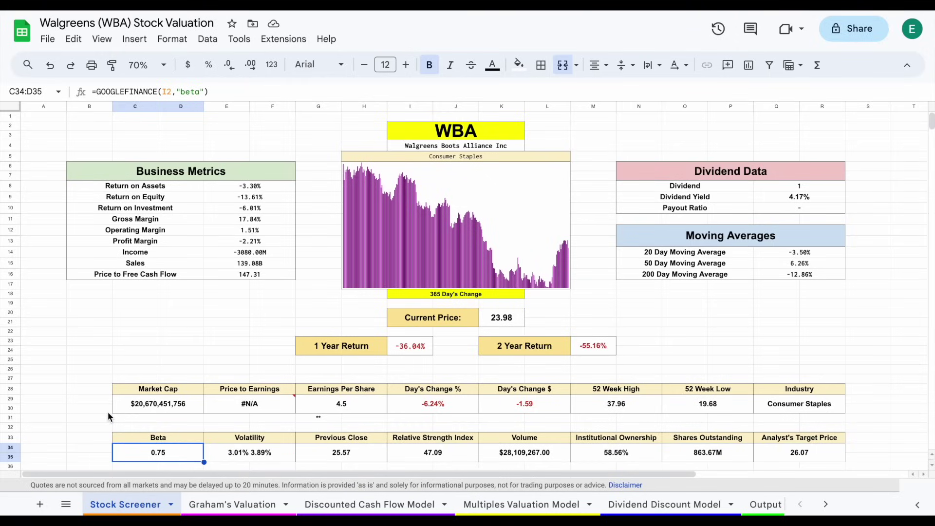
pyautogui.click(229, 504)
# Zoom to 90% and review the revised formula's EPS 3.33, growth rate 0 and 4.4 average AAA yield.
pyautogui.click(146, 65)
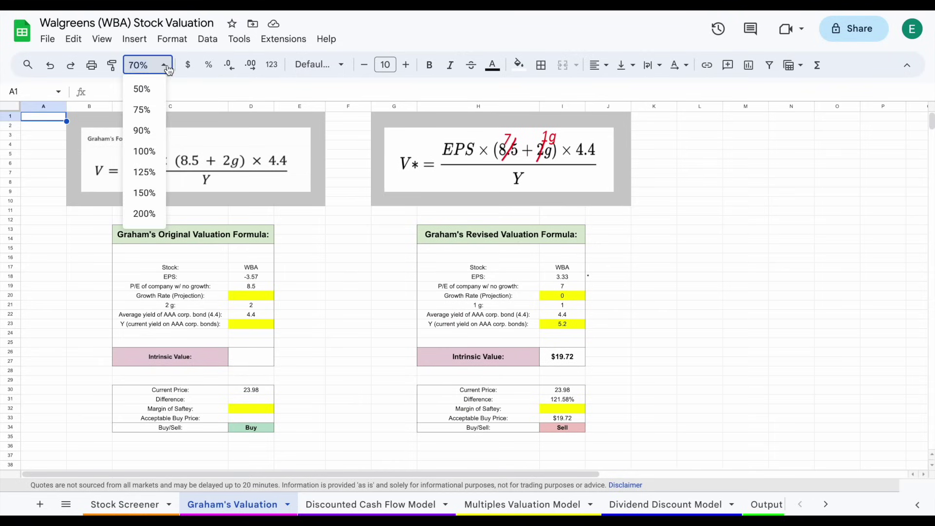
pyautogui.click(146, 128)
pyautogui.hscroll(3, 290, 302)
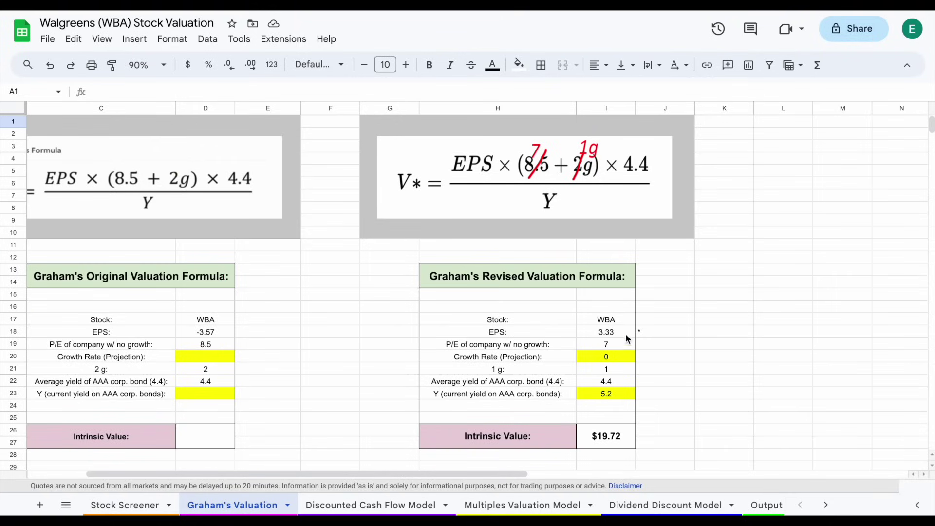
pyautogui.click(625, 333)
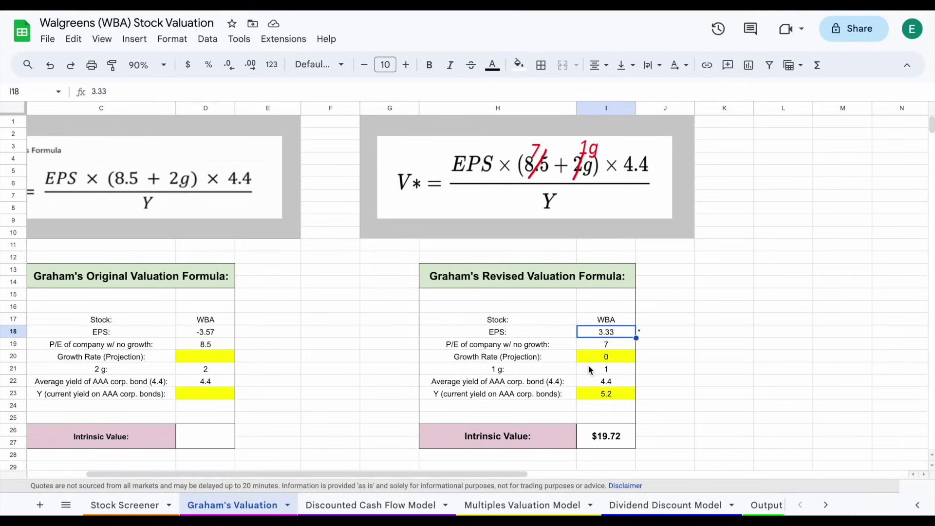
pyautogui.click(545, 357)
pyautogui.moveTo(545, 357); pyautogui.dragTo(603, 356)
pyautogui.click(624, 355)
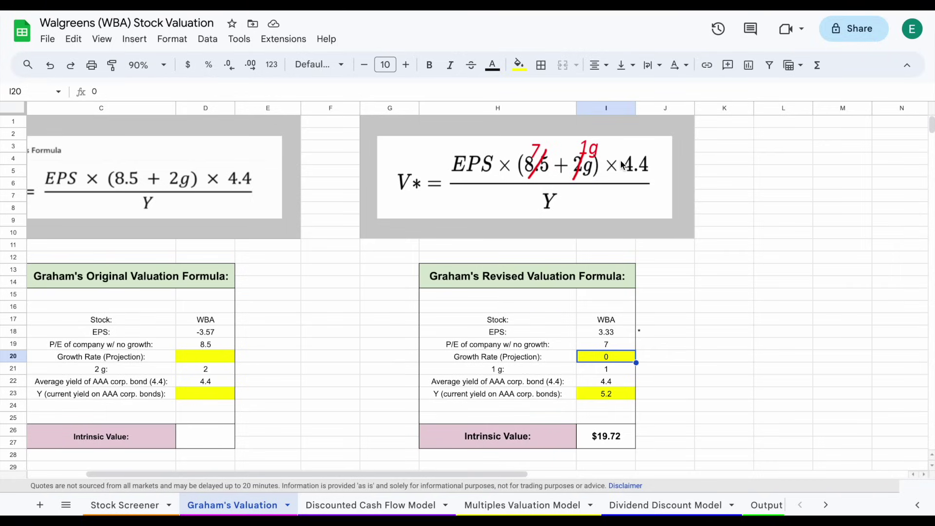
pyautogui.moveTo(558, 383); pyautogui.dragTo(589, 379)
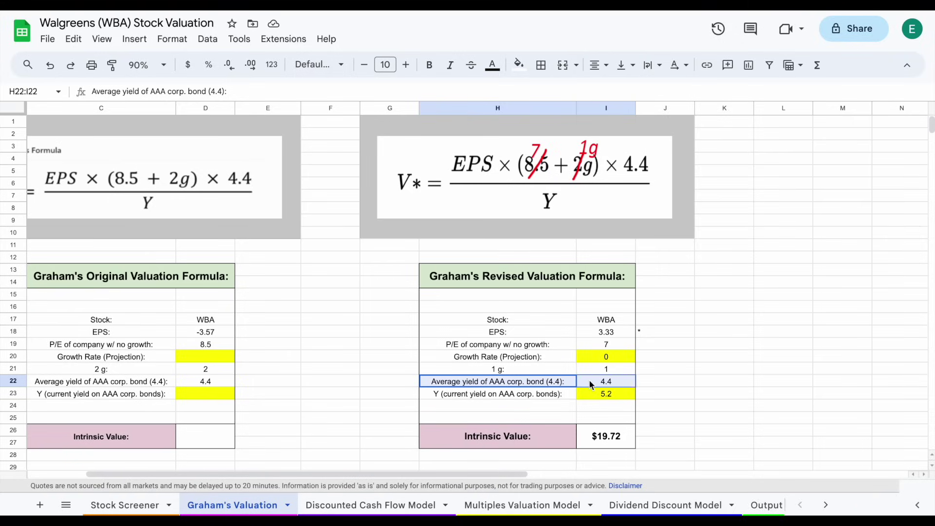
pyautogui.click(624, 380)
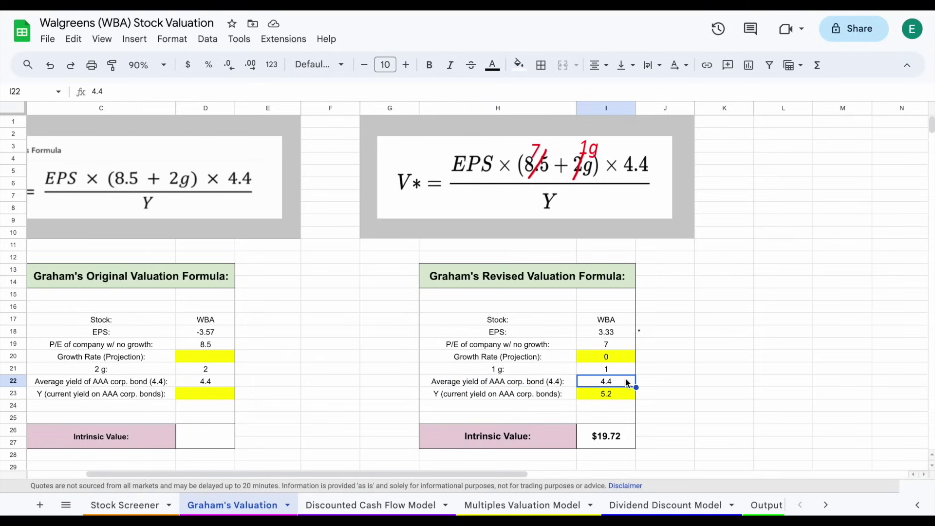
pyautogui.click(551, 394)
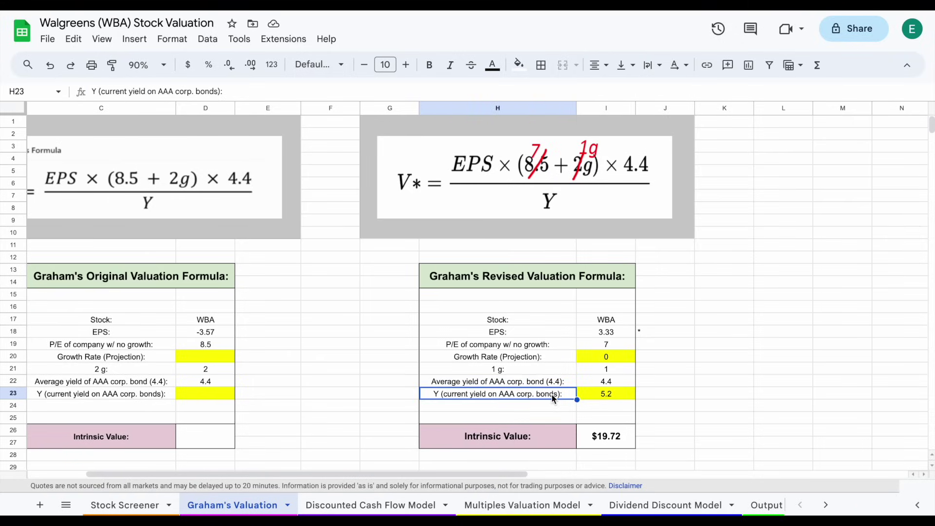
# Enter a current AAA bond yield of 4.75 and check the resulting $21.59 intrinsic value.
pyautogui.click(624, 398)
pyautogui.write('4.')
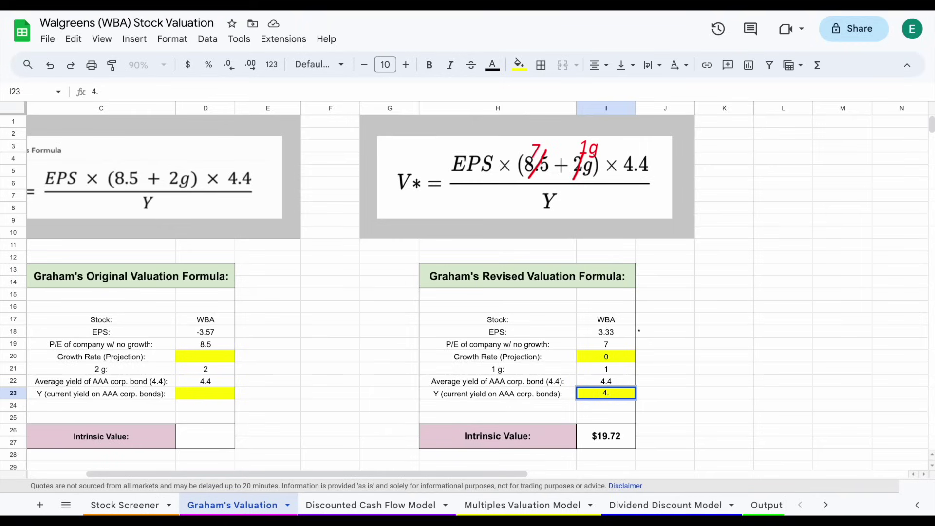
pyautogui.write('75')
pyautogui.press('Return')
pyautogui.click(706, 383)
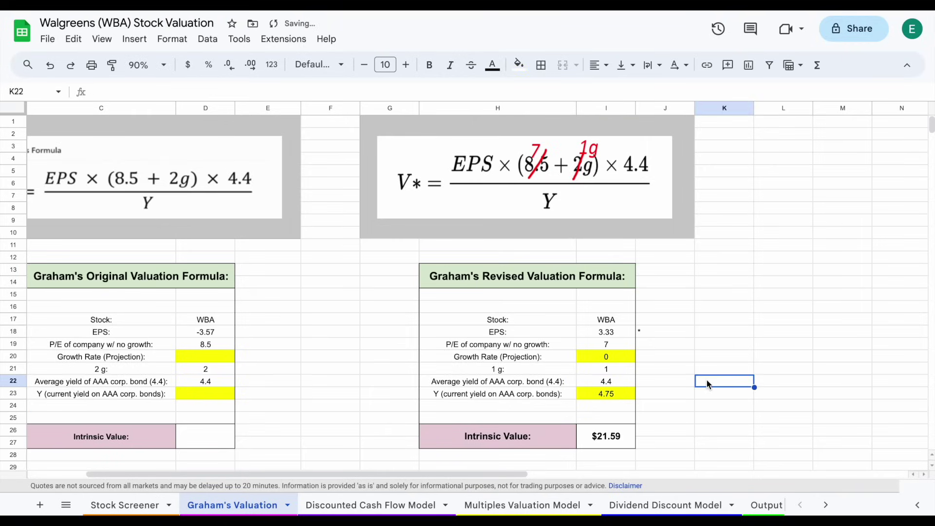
pyautogui.click(542, 440)
pyautogui.click(586, 439)
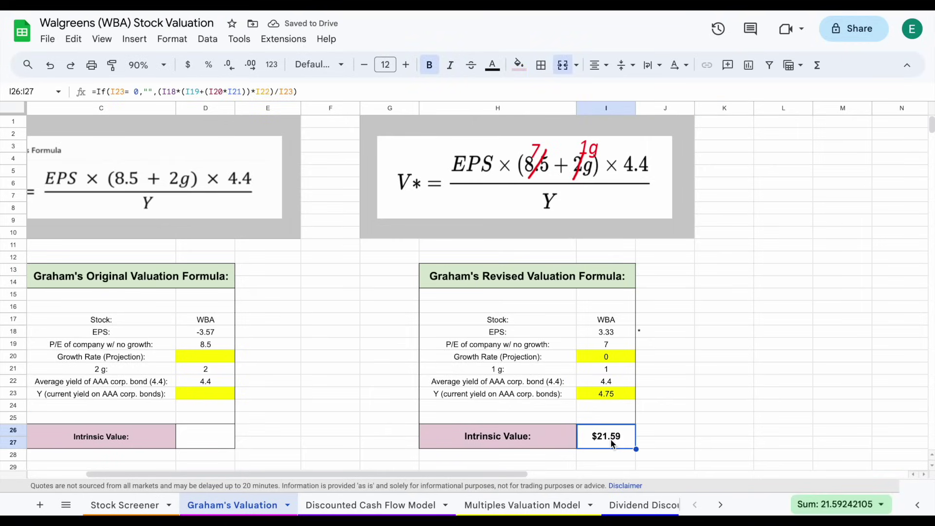
# Check the Current Price formula on the Stock Screener sheet.
pyautogui.click(125, 505)
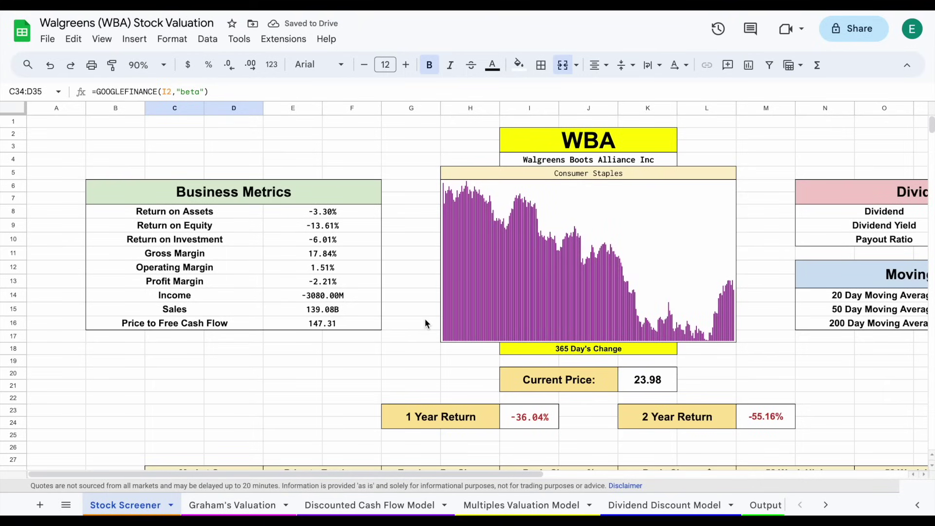
pyautogui.scroll(-1, 438, 319)
pyautogui.click(584, 362)
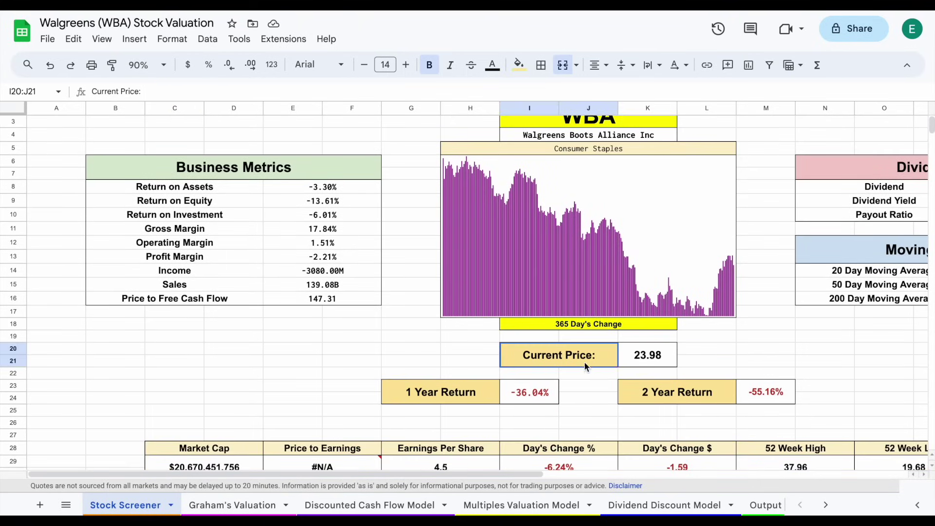
pyautogui.click(650, 359)
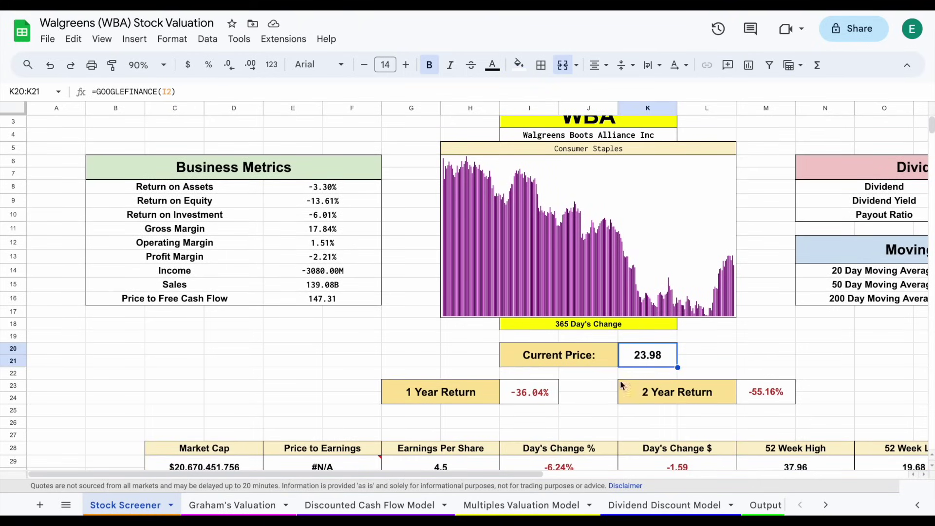
pyautogui.click(381, 504)
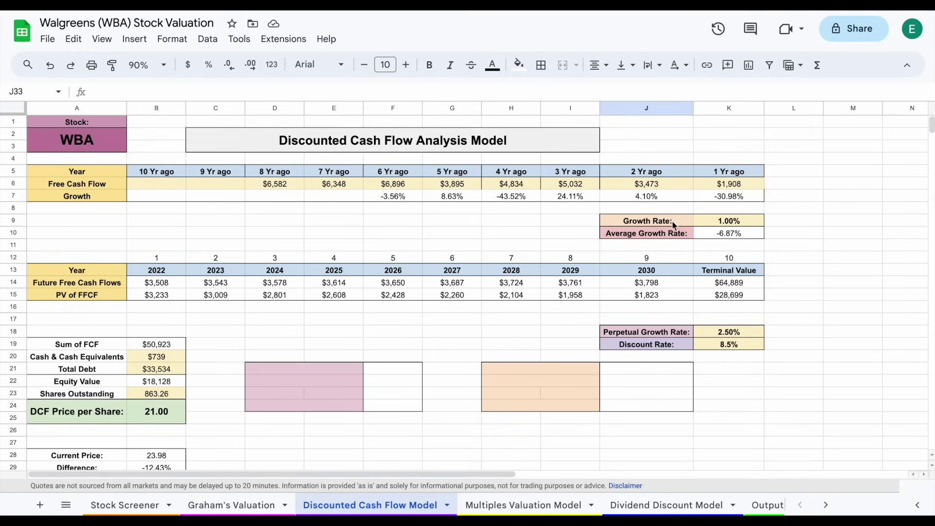
# Review the DCF model's 1.00% growth rate and its Future Free Cash Flows and PV rows.
pyautogui.moveTo(673, 225); pyautogui.dragTo(738, 218)
pyautogui.click(749, 220)
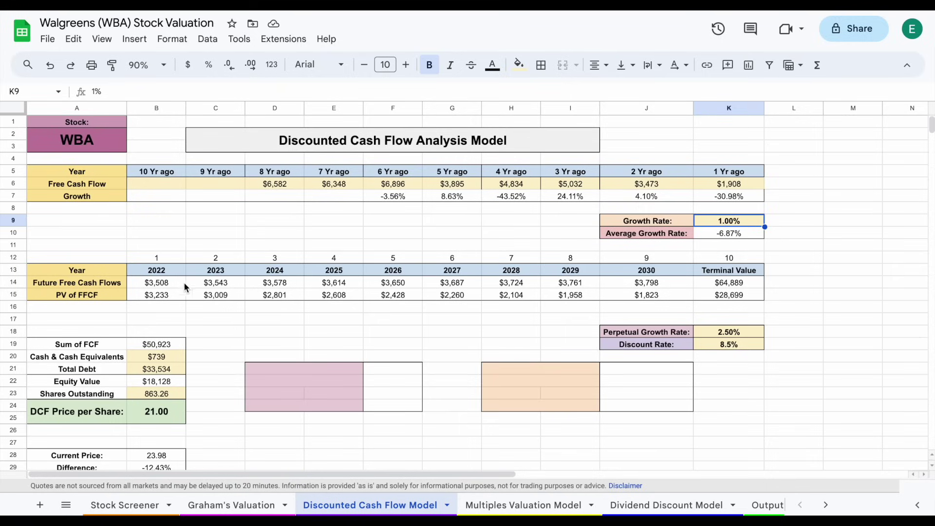
pyautogui.moveTo(179, 288); pyautogui.dragTo(708, 291)
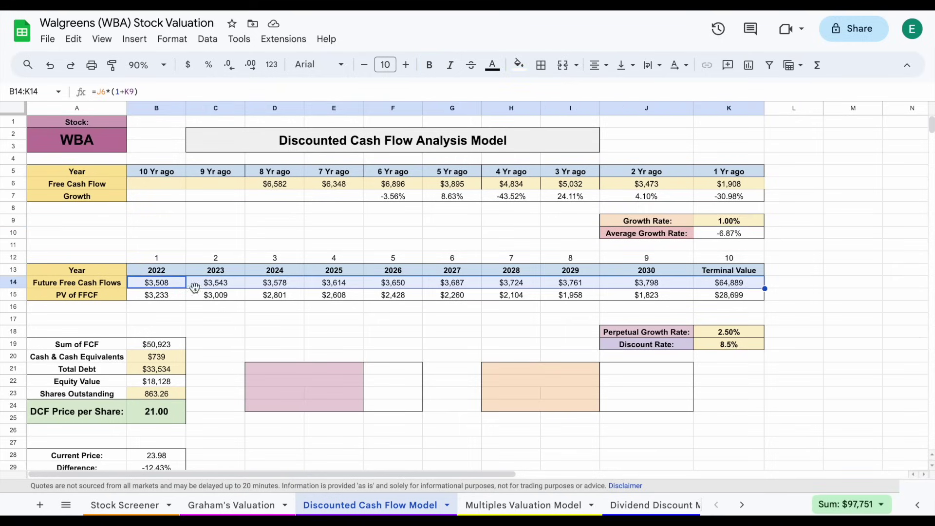
pyautogui.moveTo(171, 298); pyautogui.dragTo(758, 303)
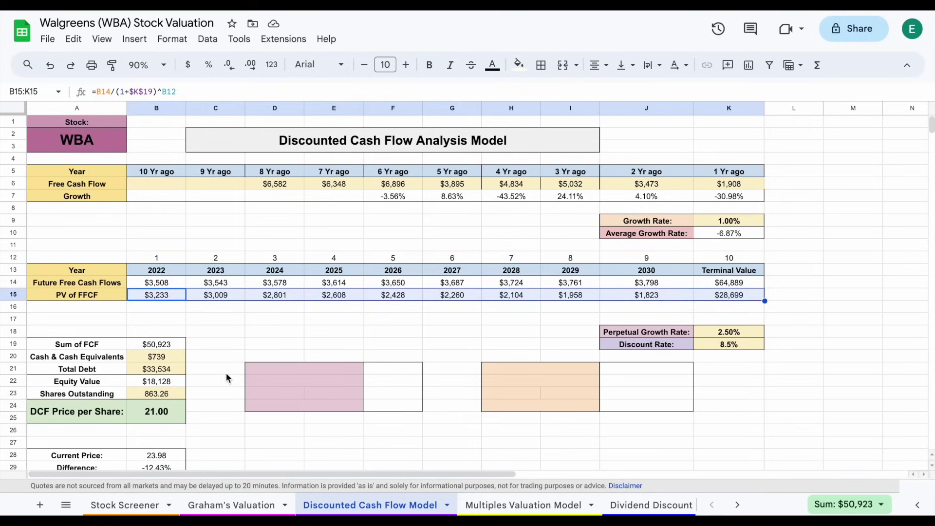
# Check the Sum of FCF, cash, total debt, equity value, shares outstanding and $21.00 DCF price per share.
pyautogui.moveTo(116, 346); pyautogui.dragTo(168, 346)
pyautogui.click(177, 357)
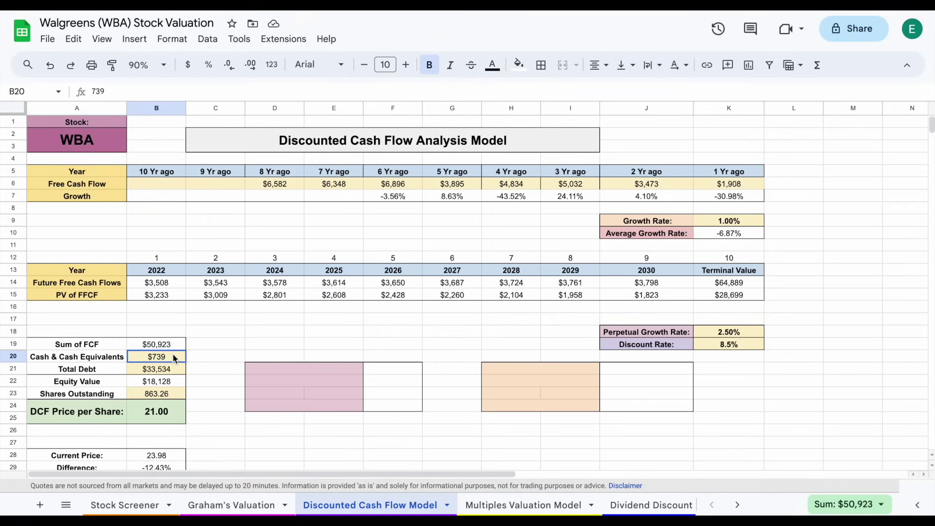
pyautogui.click(175, 371)
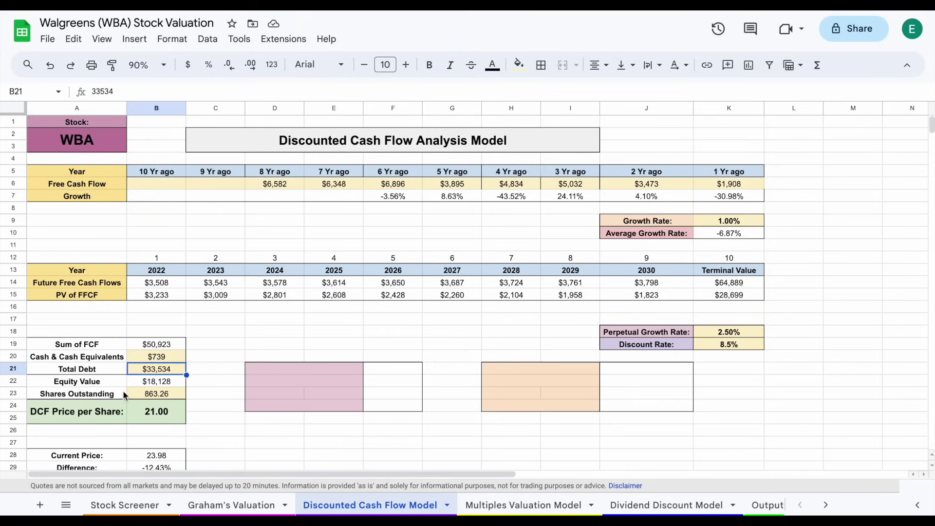
pyautogui.moveTo(114, 383); pyautogui.dragTo(168, 382)
pyautogui.click(177, 393)
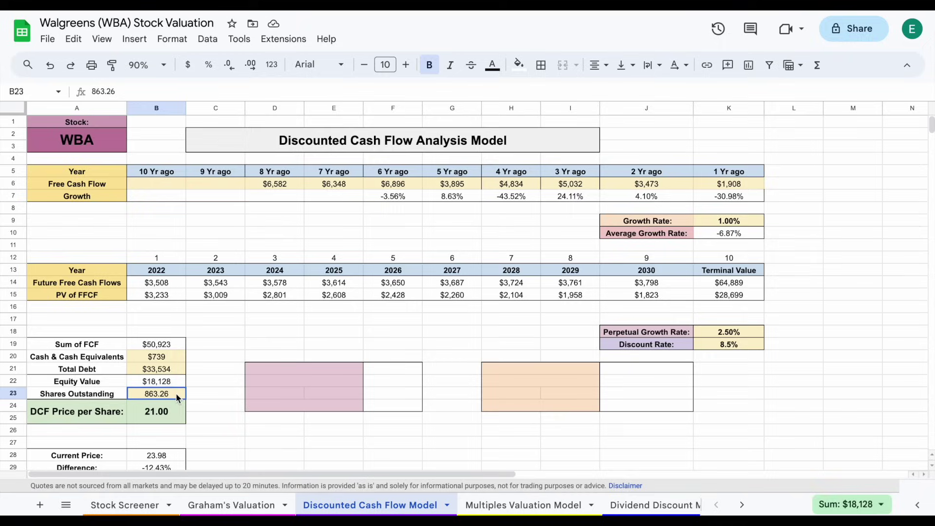
pyautogui.moveTo(108, 415); pyautogui.dragTo(150, 416)
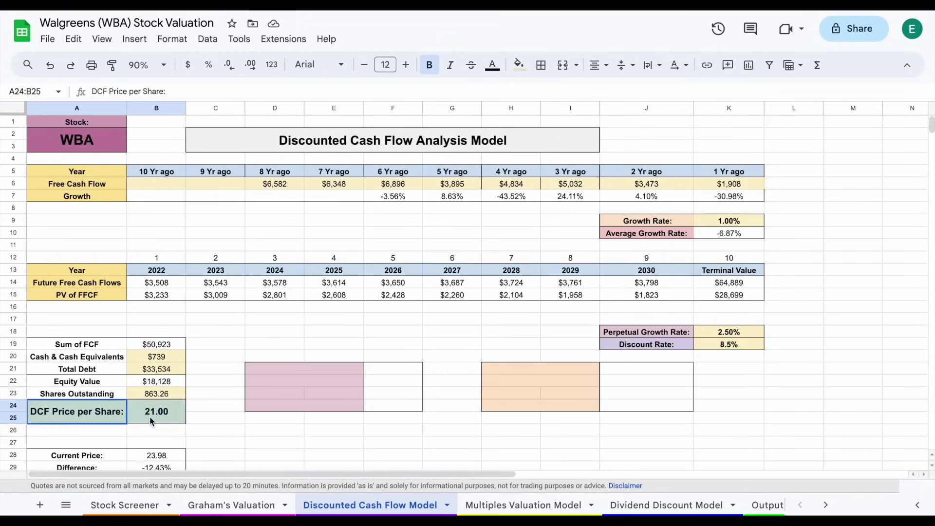
pyautogui.click(165, 414)
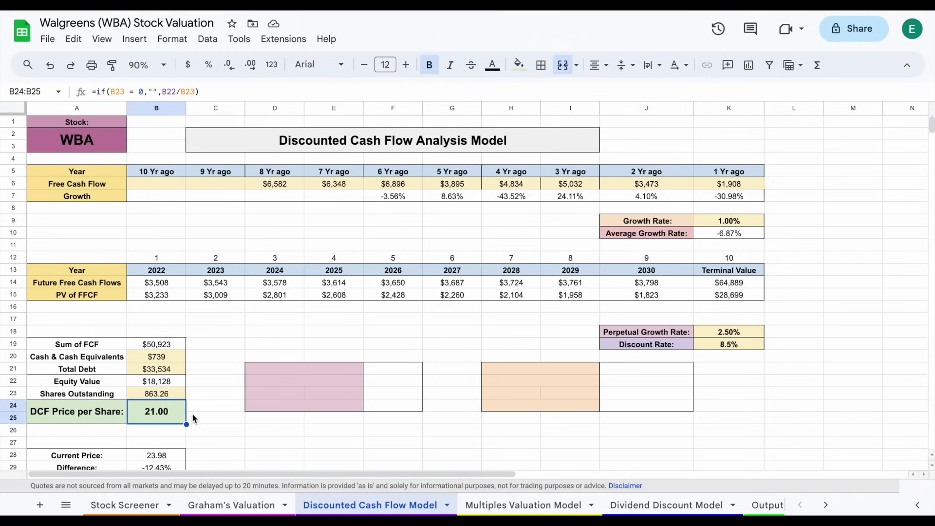
pyautogui.click(521, 505)
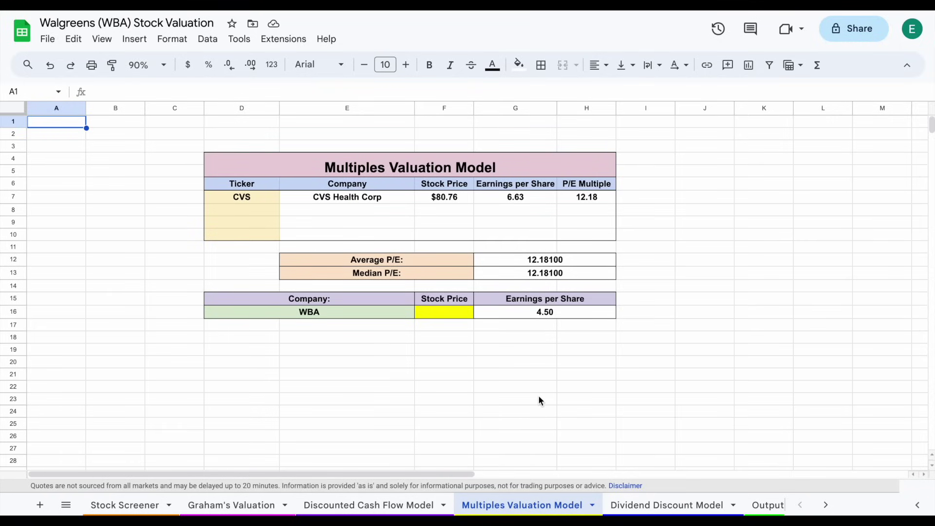
# Review the Dividend Discount Model's 0.25 dividend payout for 2024, the yearly dividends and the growth rates.
pyautogui.click(455, 313)
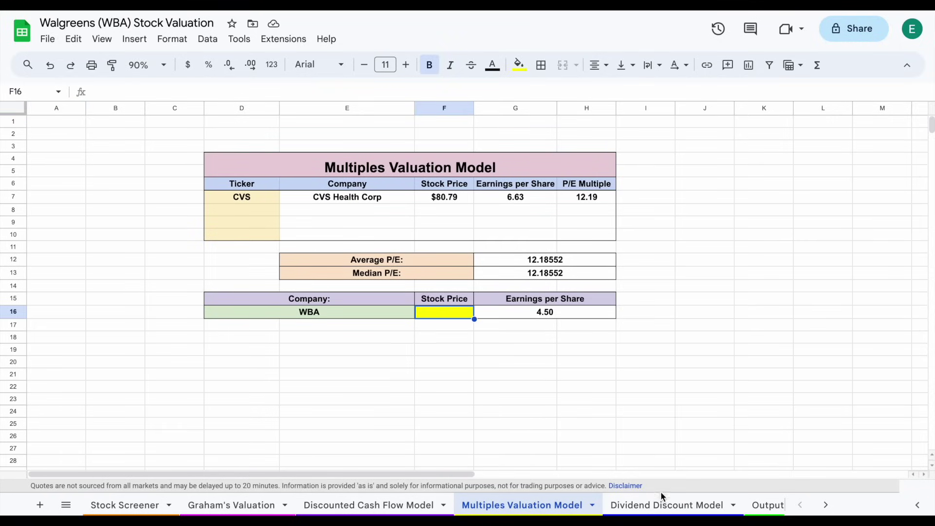
pyautogui.click(660, 506)
pyautogui.click(562, 346)
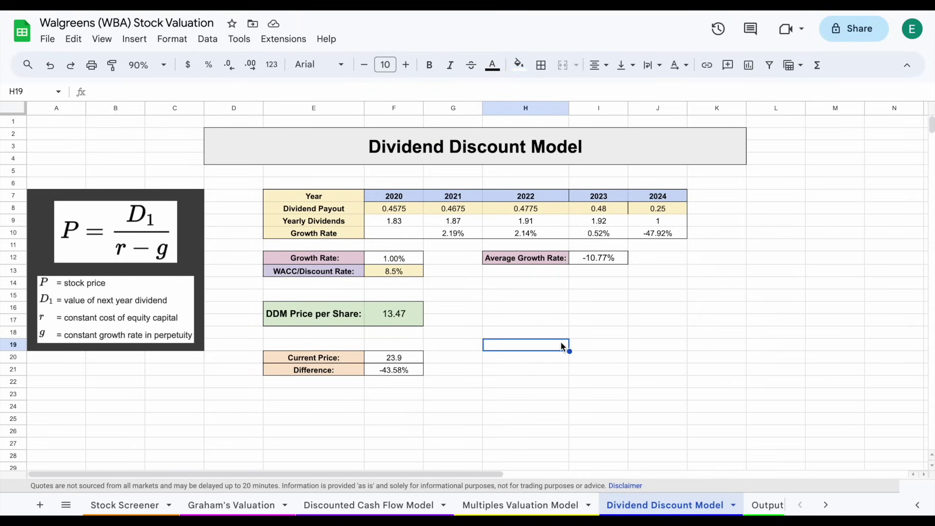
pyautogui.click(672, 210)
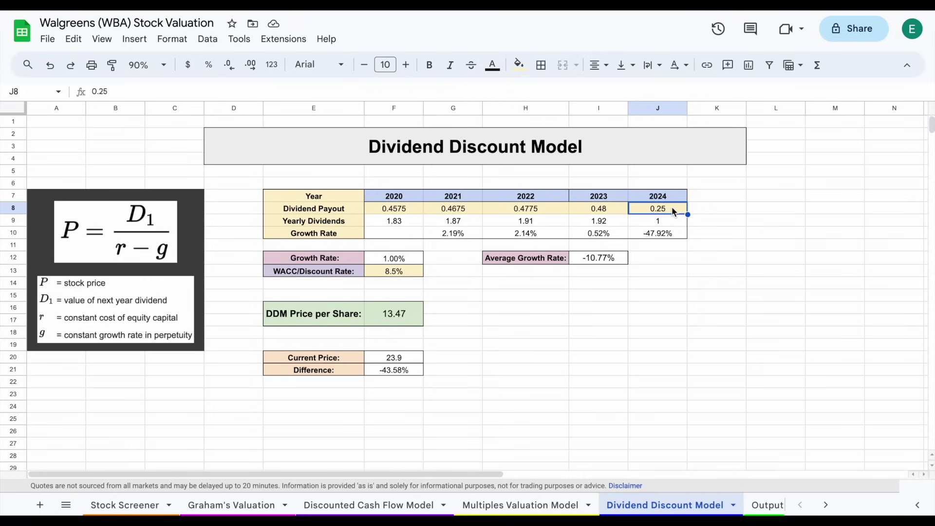
pyautogui.moveTo(400, 209); pyautogui.dragTo(586, 212)
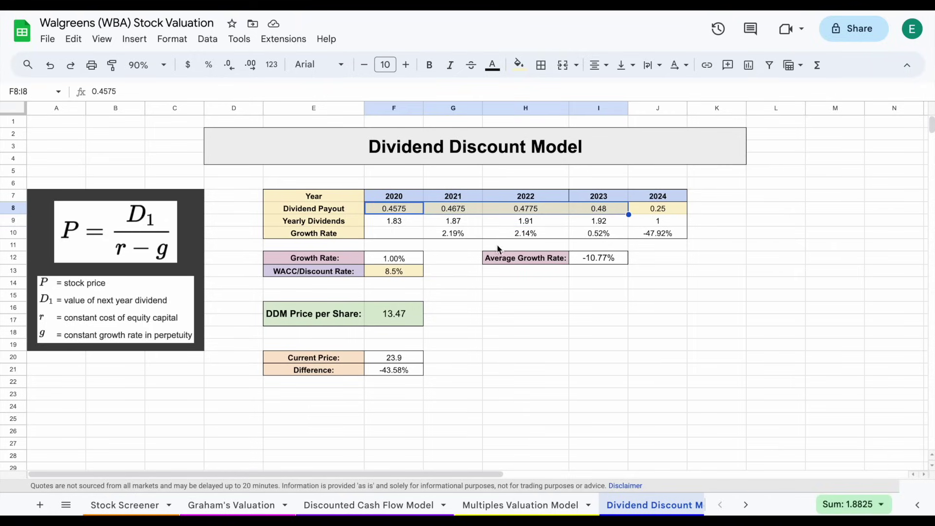
pyautogui.moveTo(465, 237); pyautogui.dragTo(582, 232)
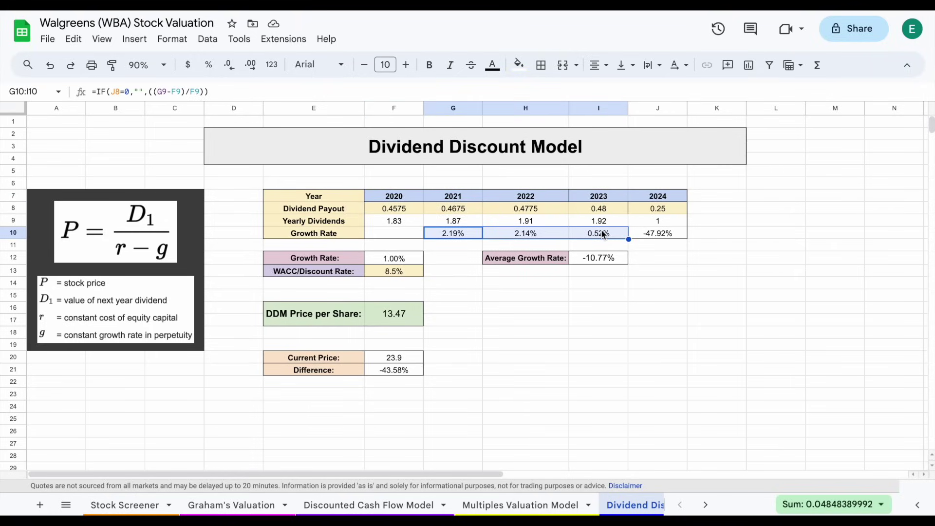
# Inspect the 2024 growth and dividend formulas, the 1.00% growth rate and the 8.5% discount rate.
pyautogui.click(682, 236)
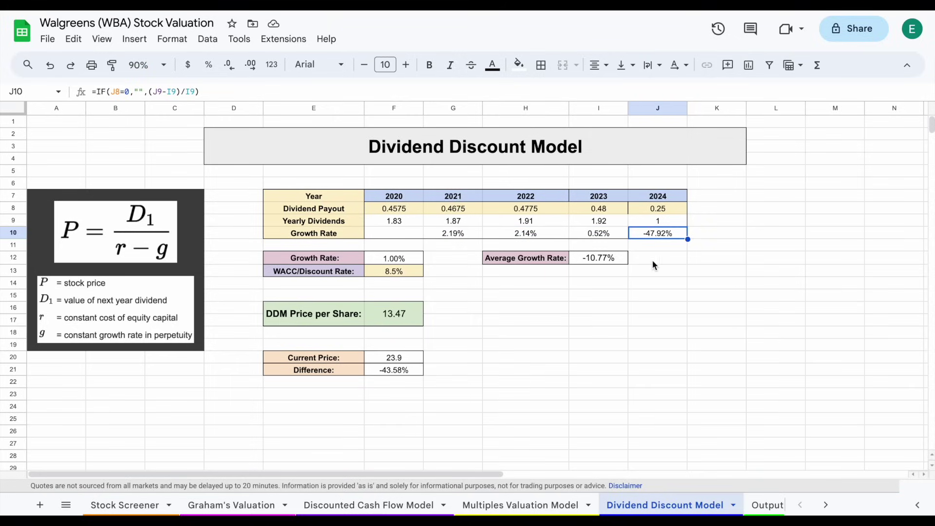
pyautogui.click(678, 210)
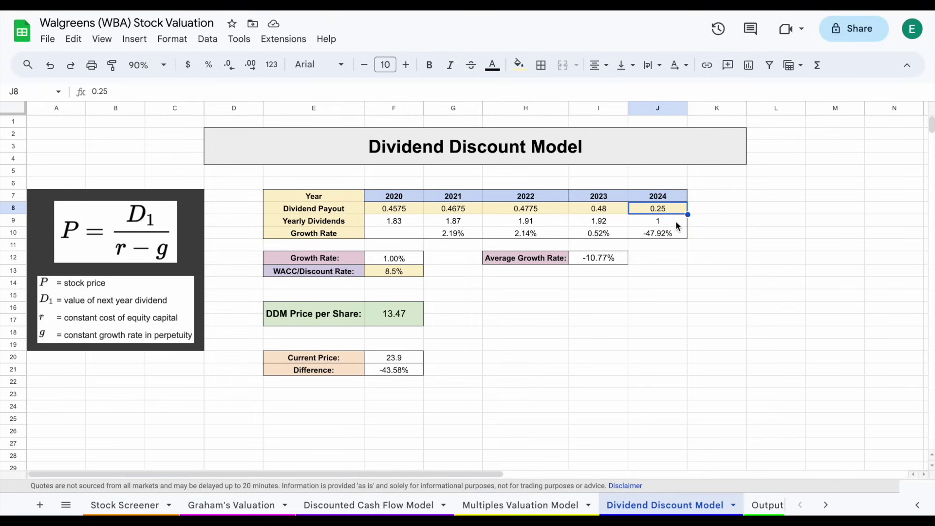
pyautogui.click(676, 224)
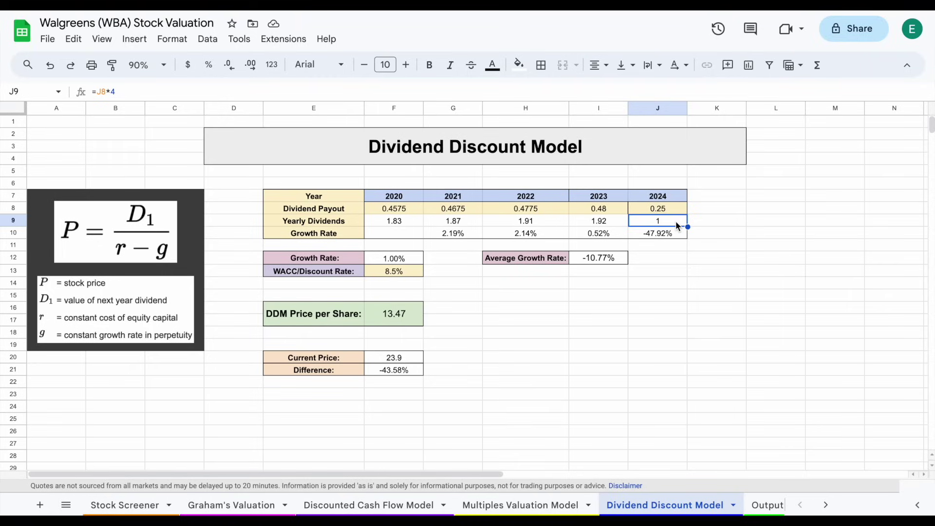
pyautogui.click(353, 259)
pyautogui.click(395, 259)
pyautogui.click(349, 274)
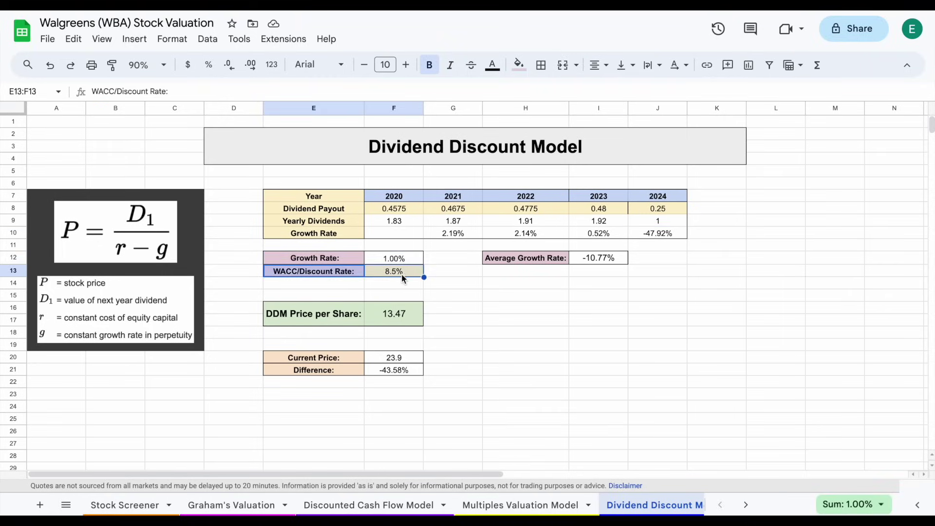
pyautogui.click(411, 272)
# Check the formula behind the 13.47 DDM price per share, then go to the Output sheet.
pyautogui.click(411, 322)
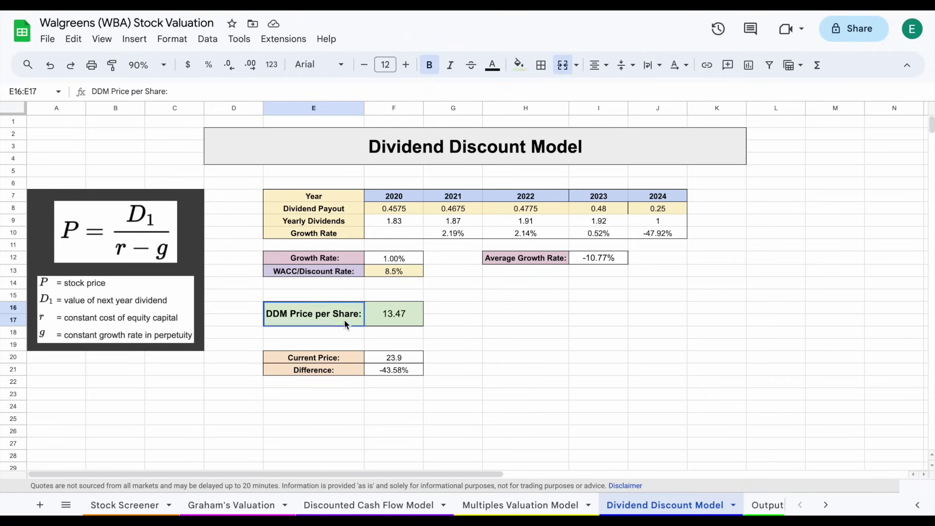
pyautogui.click(414, 319)
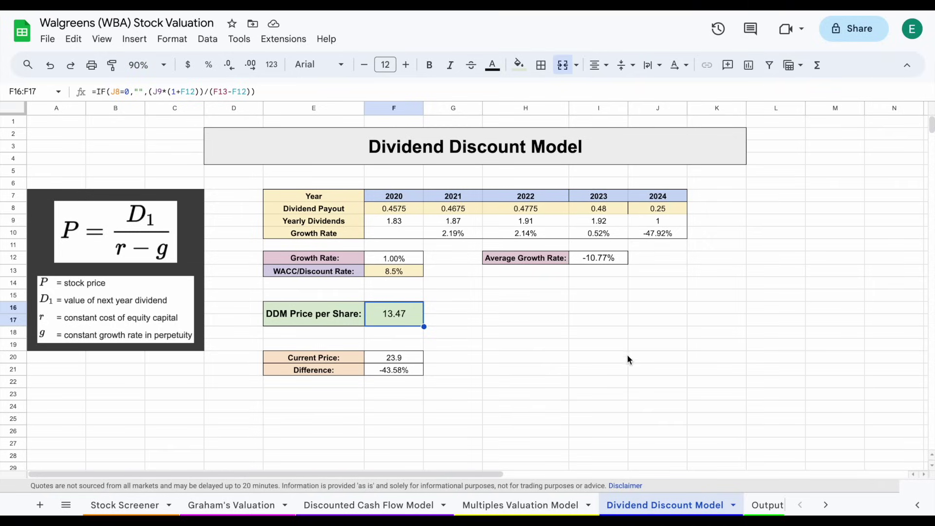
pyautogui.click(765, 504)
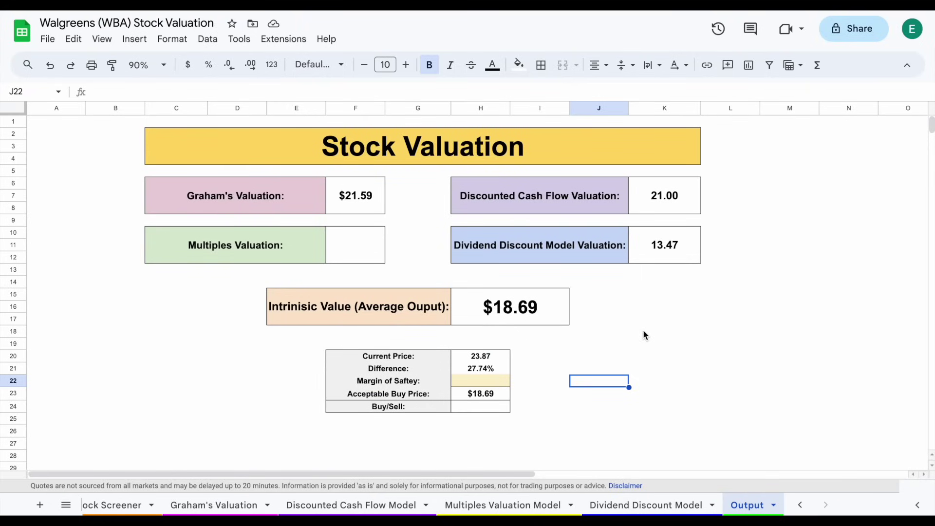
# Review the $21.59 Graham, DCF and 13.47 DDM values, the averaged intrinsic value and the current price.
pyautogui.moveTo(312, 206); pyautogui.dragTo(358, 204)
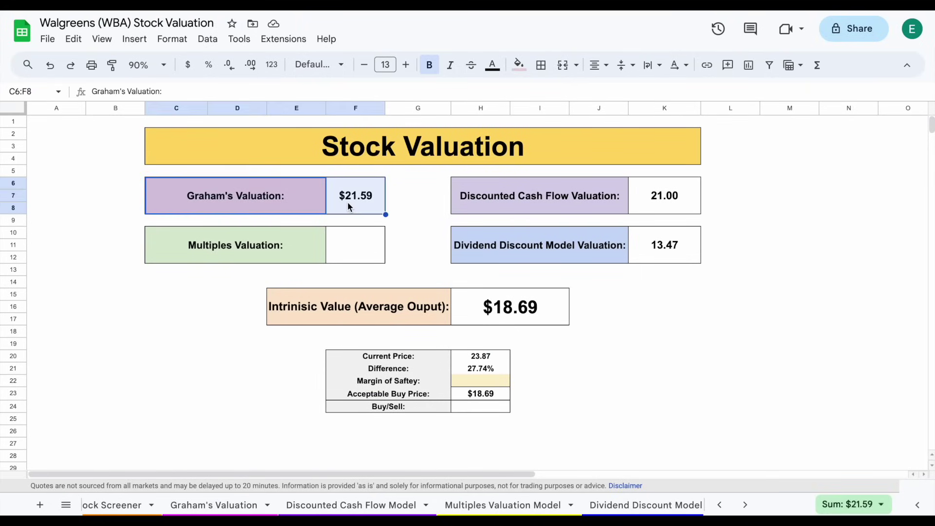
pyautogui.click(359, 201)
pyautogui.moveTo(603, 215); pyautogui.dragTo(656, 213)
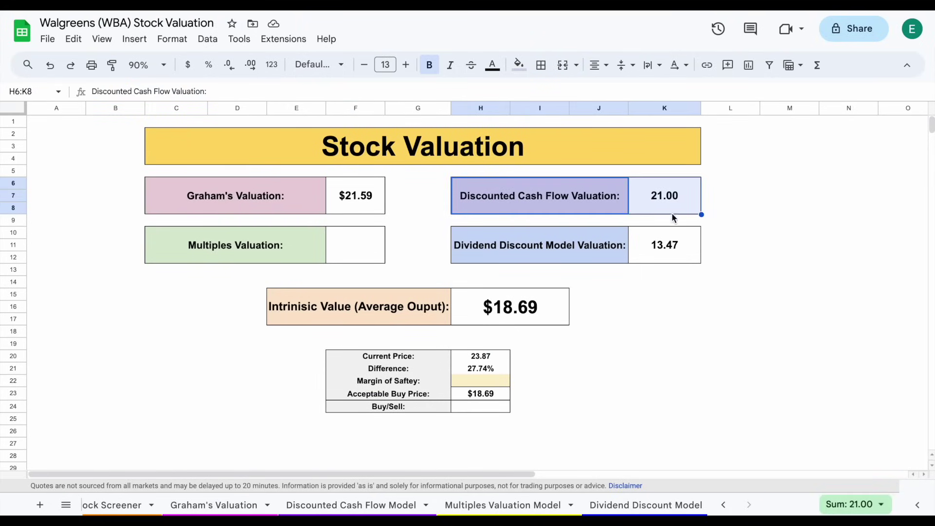
pyautogui.moveTo(605, 258); pyautogui.dragTo(671, 260)
pyautogui.click(681, 259)
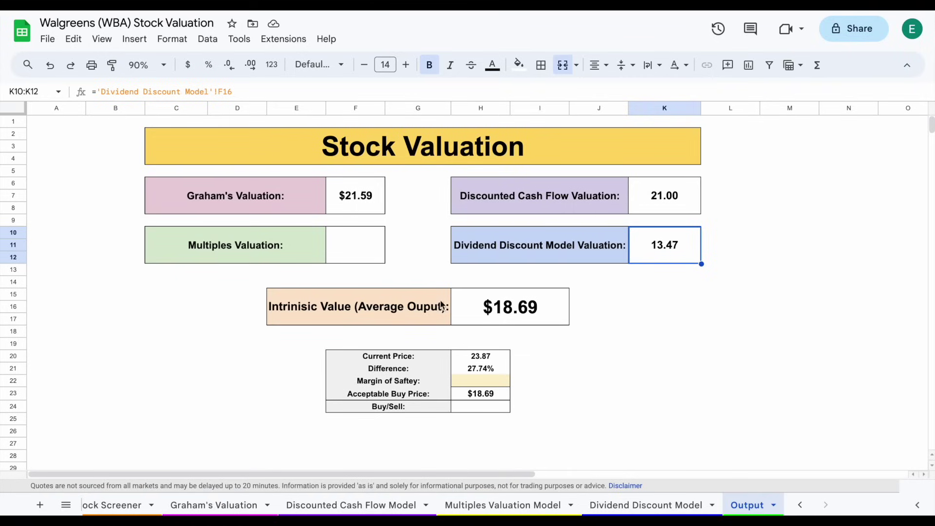
pyautogui.moveTo(417, 319); pyautogui.dragTo(536, 314)
pyautogui.click(547, 316)
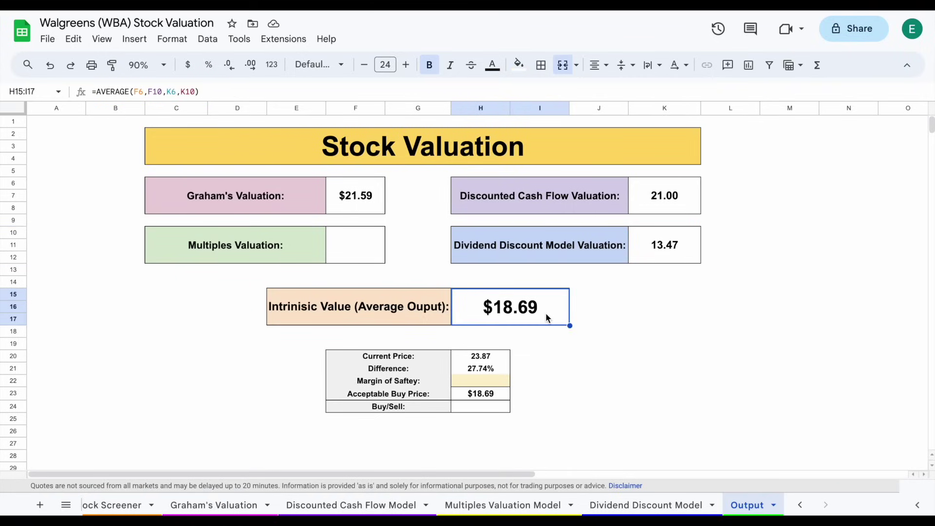
pyautogui.moveTo(423, 360); pyautogui.dragTo(475, 361)
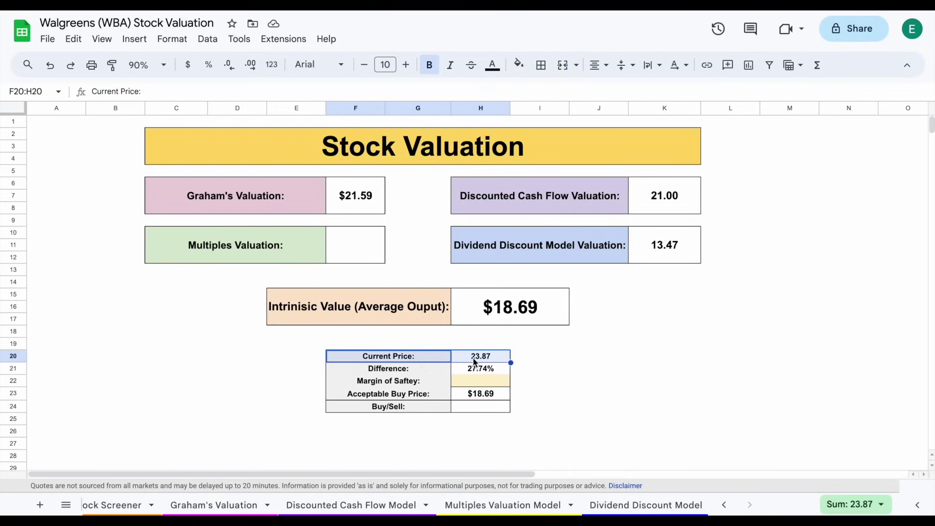
# Try a 10% margin of safety in H22, giving a $16.82 acceptable buy price.
pyautogui.click(501, 383)
pyautogui.write('10')
pyautogui.press('Return')
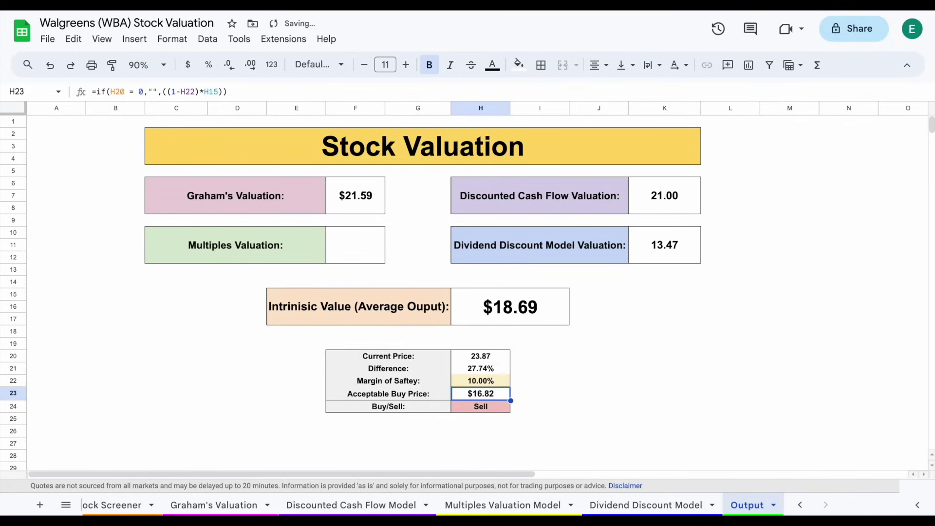
pyautogui.moveTo(429, 396); pyautogui.dragTo(499, 398)
pyautogui.click(499, 399)
# Change H22 to a 20% margin of safety for a $14.95 buy price and a Sell verdict.
pyautogui.click(501, 383)
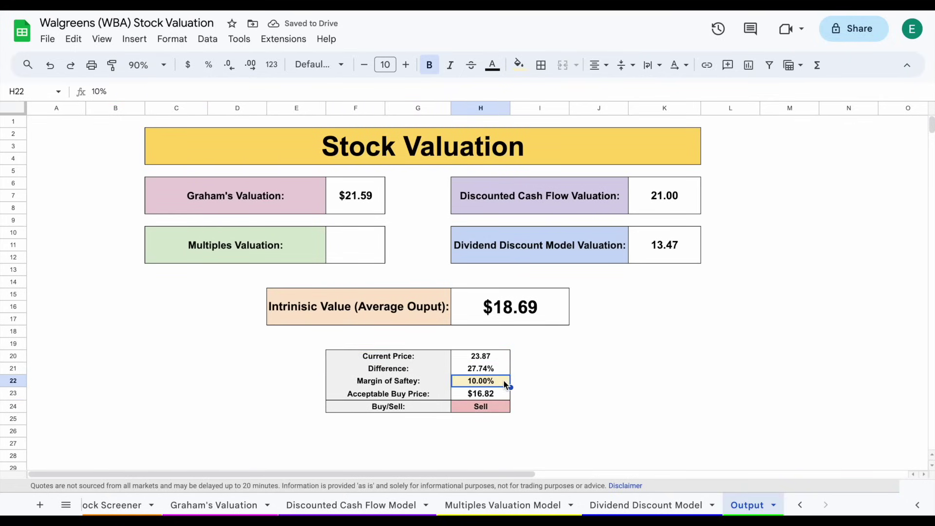
pyautogui.write('20')
pyautogui.press('Return')
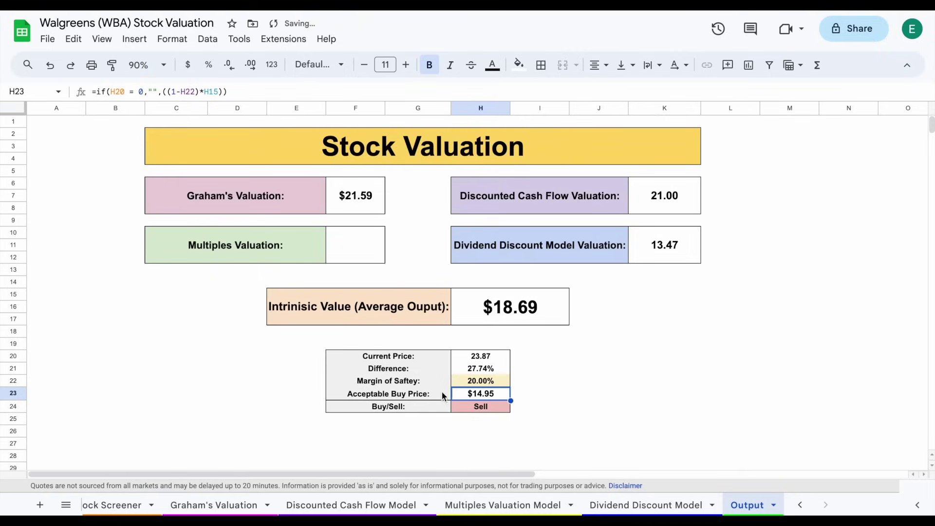
pyautogui.click(610, 385)
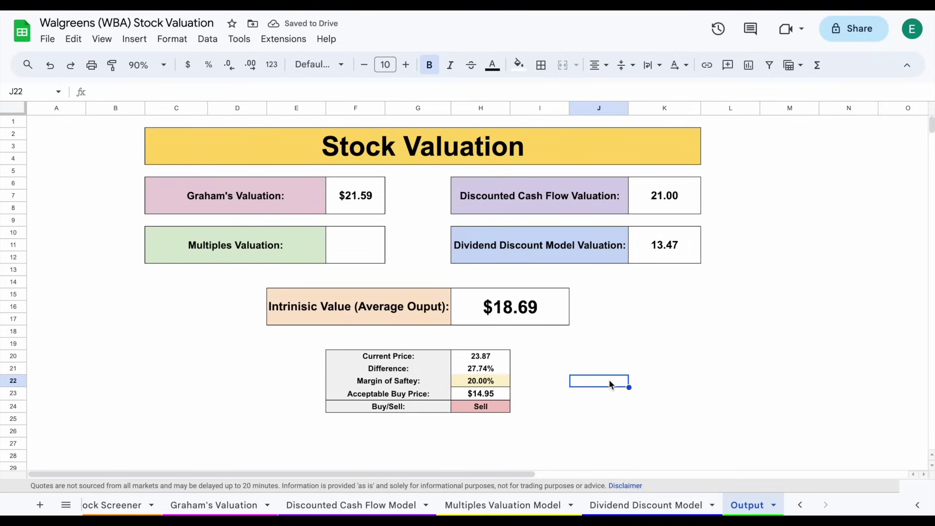